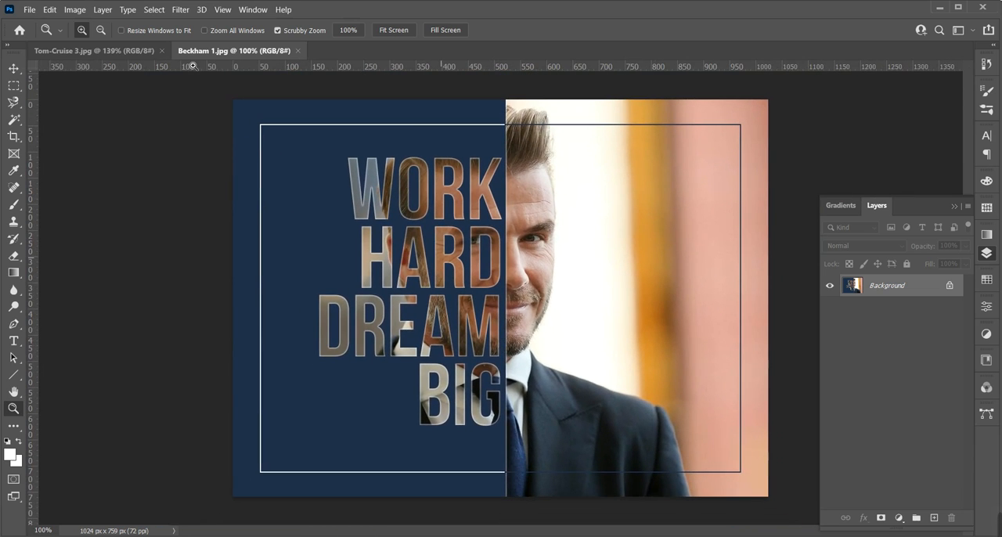
View the finished Tom-Cruise 3.jpg design, then close the Beckham 1.jpg document
left_click(126, 51)
mouse_move(501, 309)
left_mouse_down()
mouse_move(521, 323)
mouse_move(573, 326)
mouse_move(500, 319)
left_mouse_up()
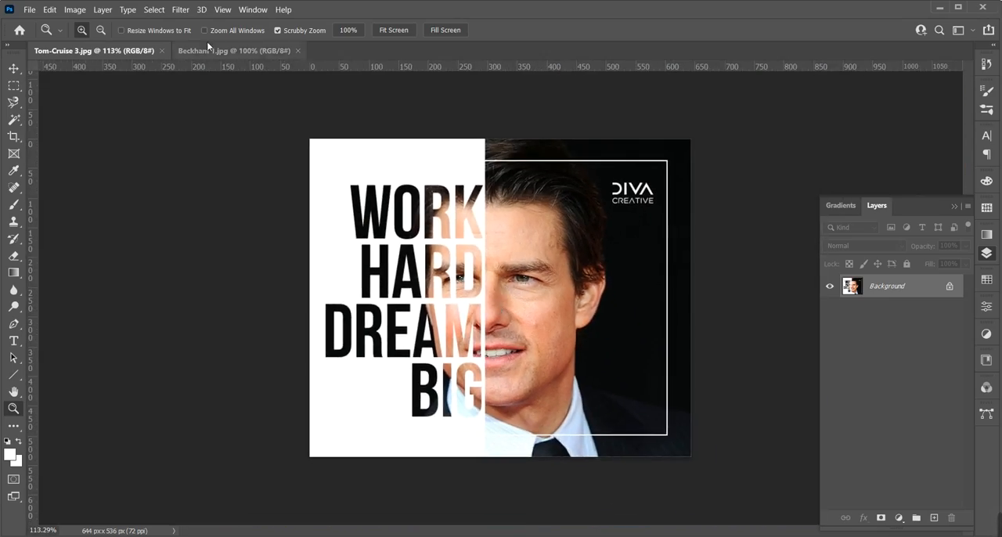
left_click(220, 52)
left_click(298, 51)
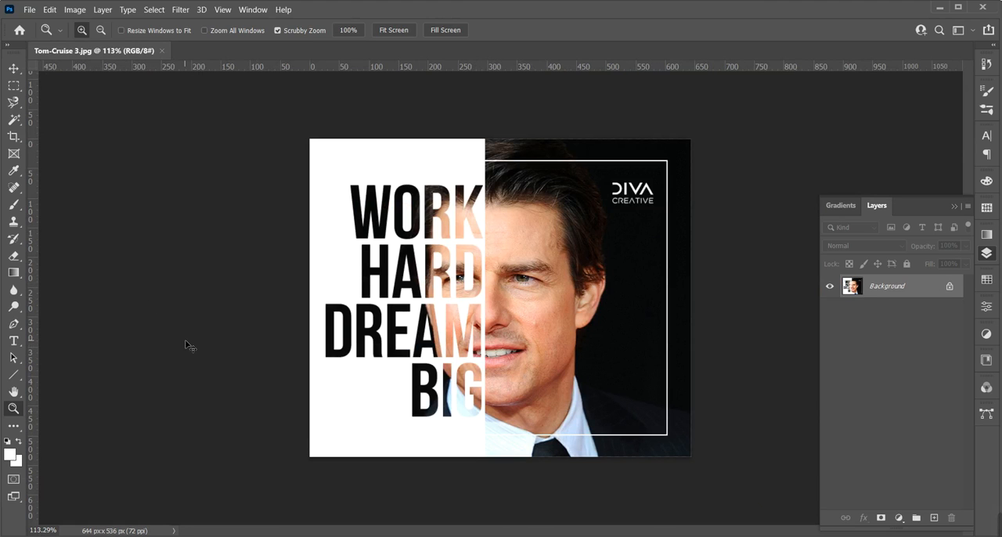
Open the portrait photo Tom-Cruise.jpg from the Xoa chu folder
key("ctrl+o")
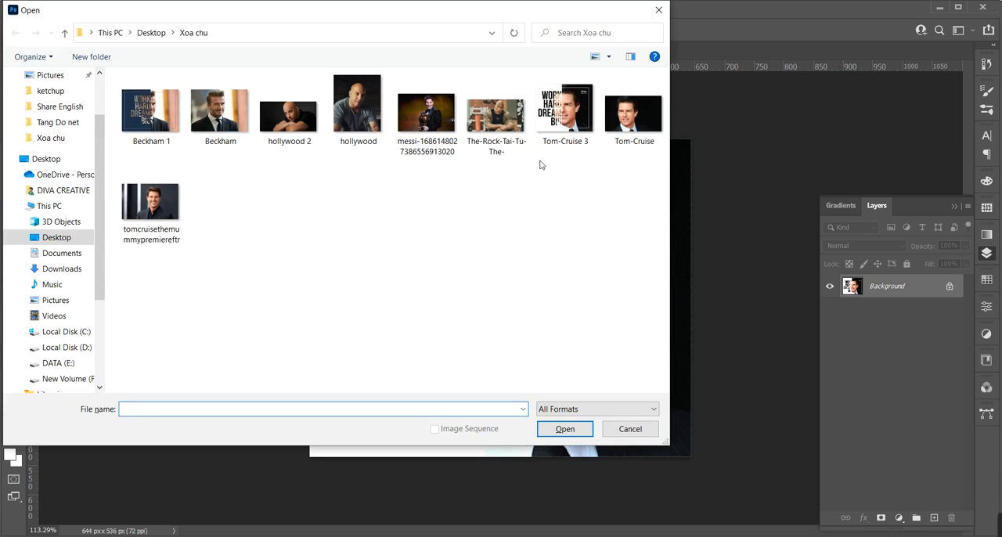
double_click(634, 114)
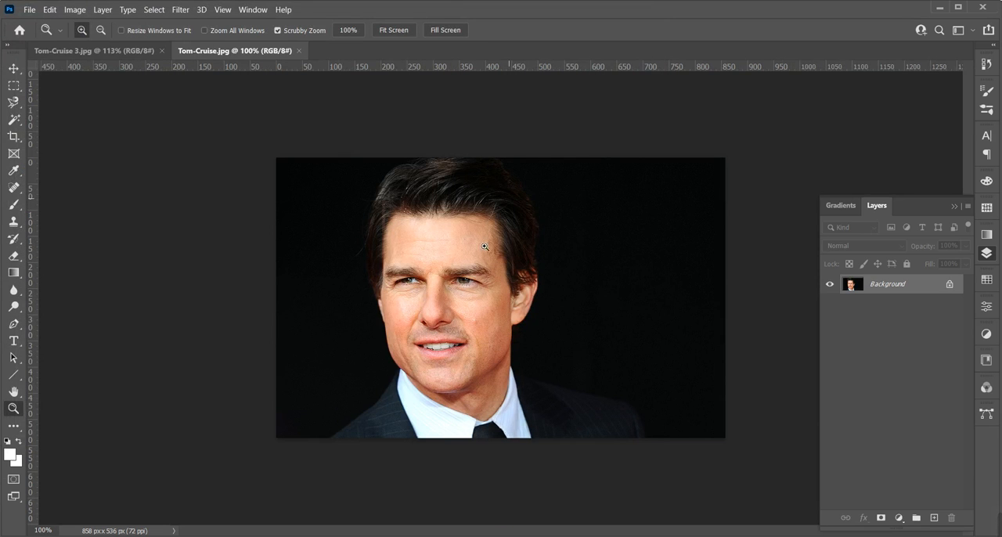
left_click_drag(485, 246, 495, 322)
Crop away part of the photo's empty right side, leaving an image of about 694 × 536 px
key("c")
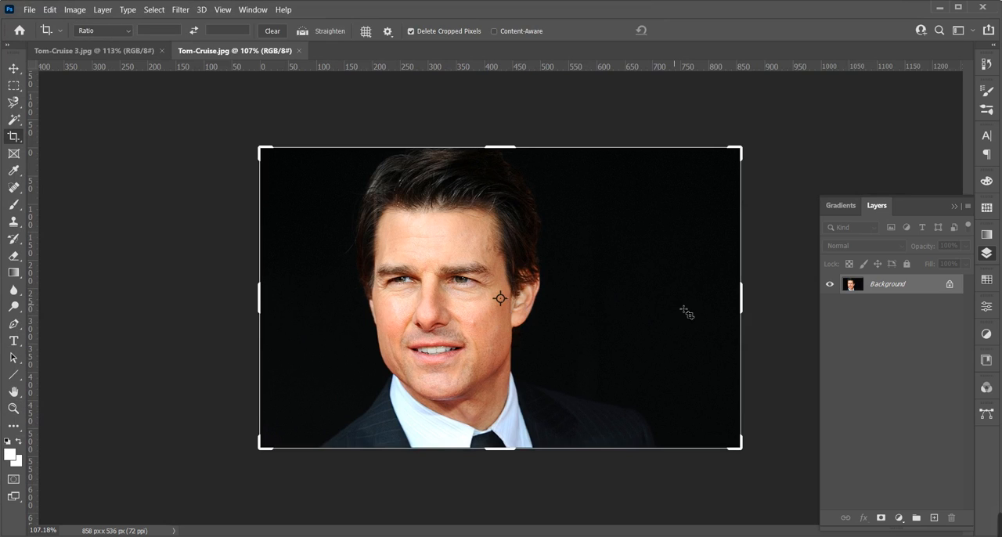
left_click_drag(742, 309, 690, 319)
key("Escape")
key("super+plus")
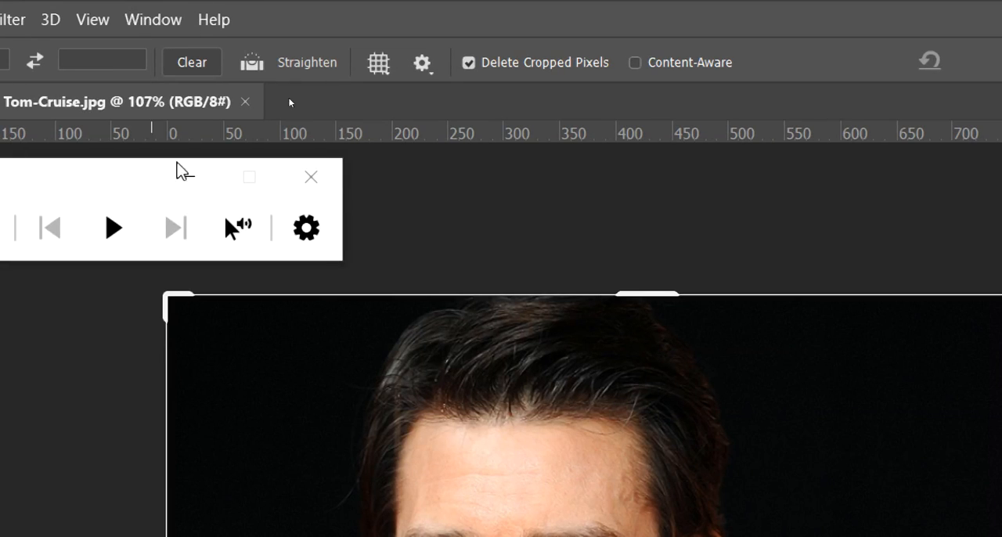
left_click(188, 176)
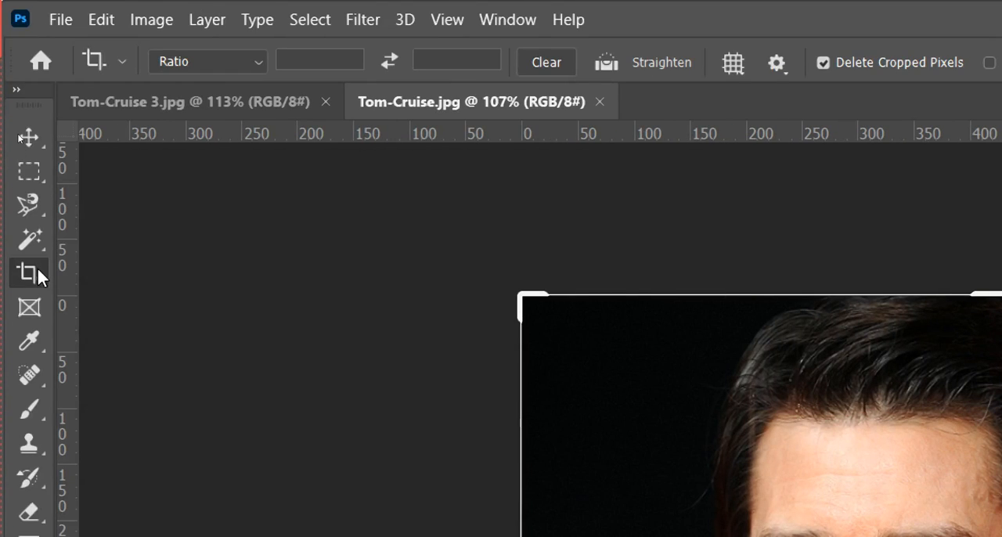
key("super+minus")
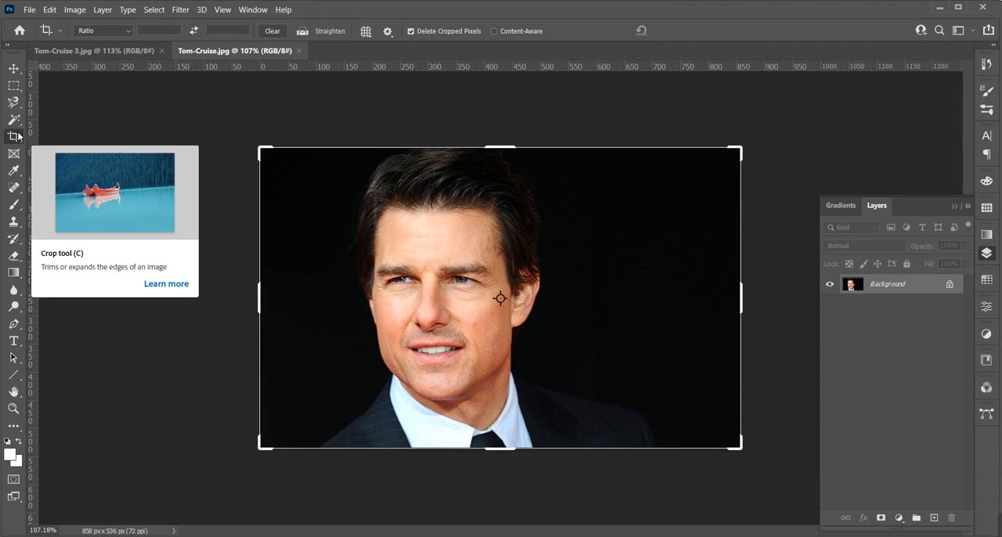
left_click_drag(741, 306, 691, 313)
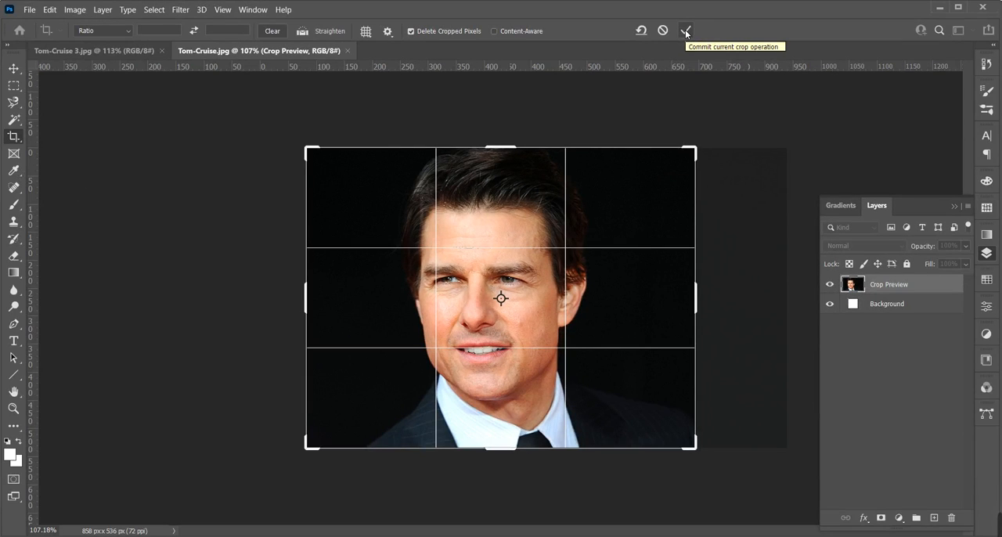
left_click(686, 32)
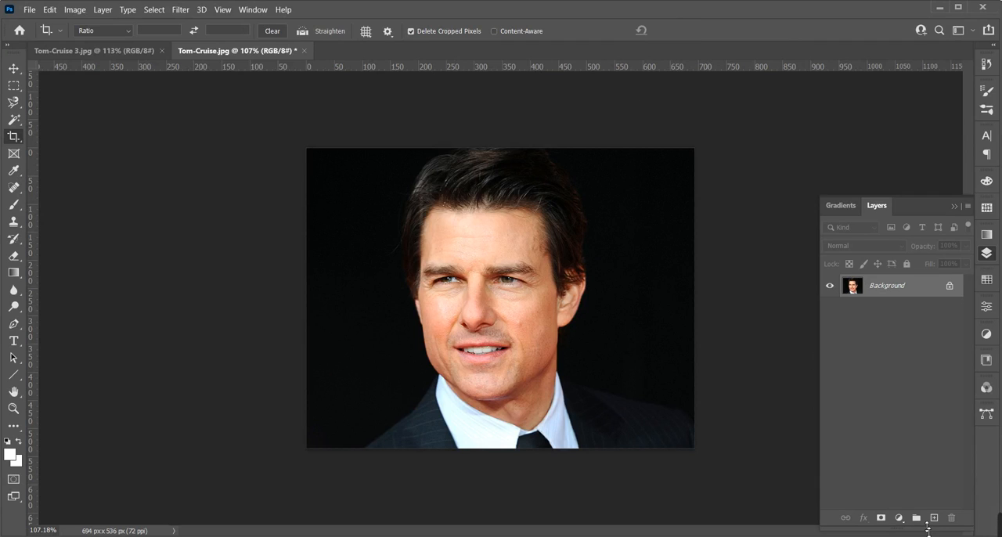
Make a full-height rectangular marquee selection about 300 px wide, from the photo's left edge to the middle of the face
key("m")
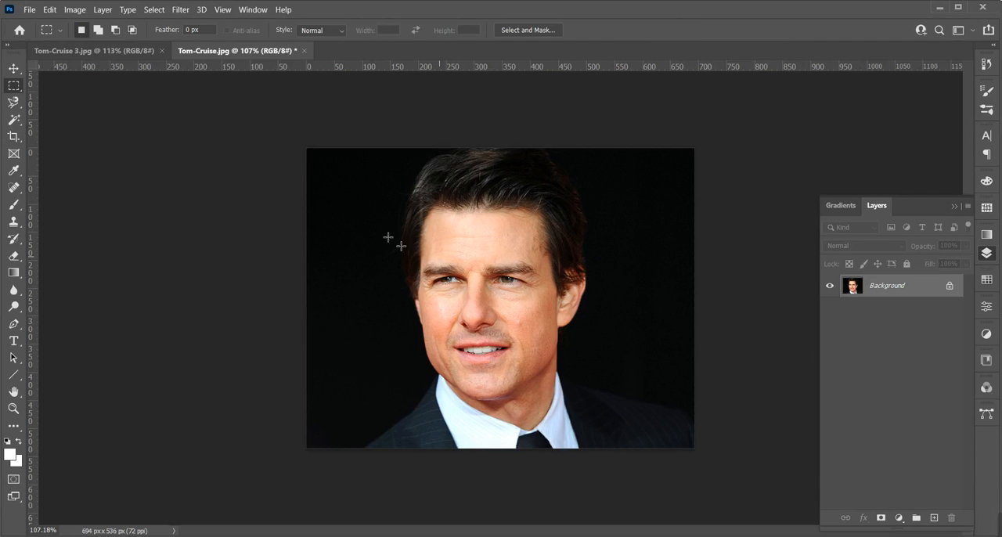
right_click(13, 88)
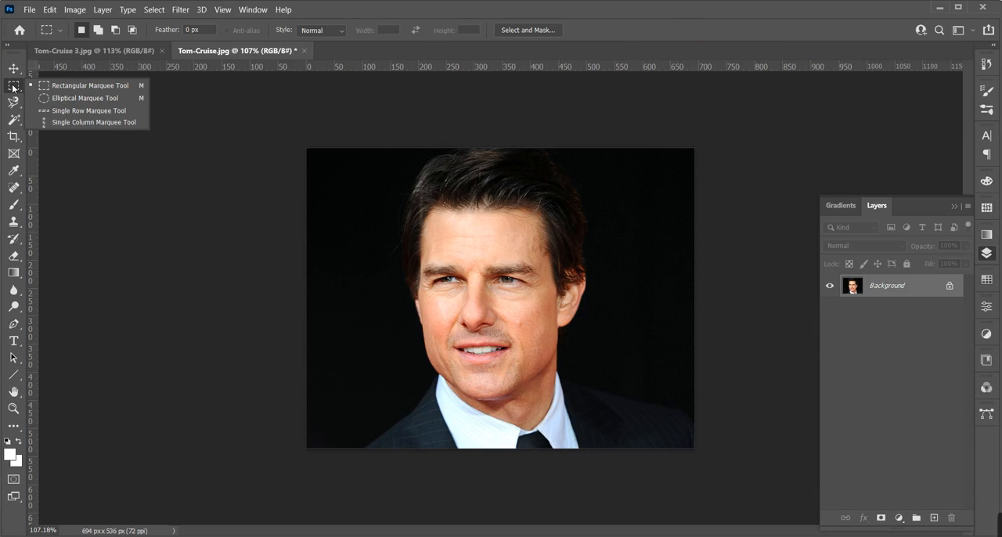
left_click(13, 86)
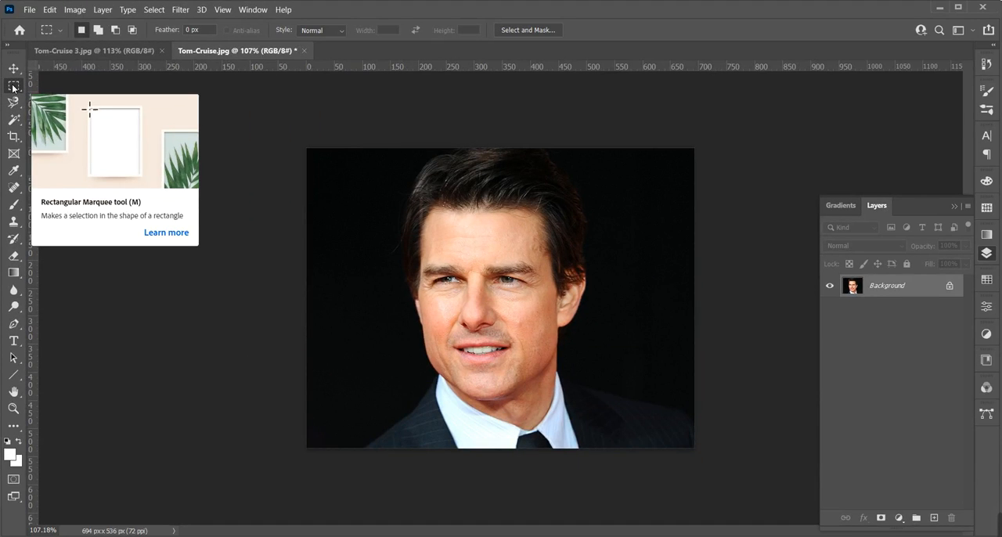
right_click(13, 88)
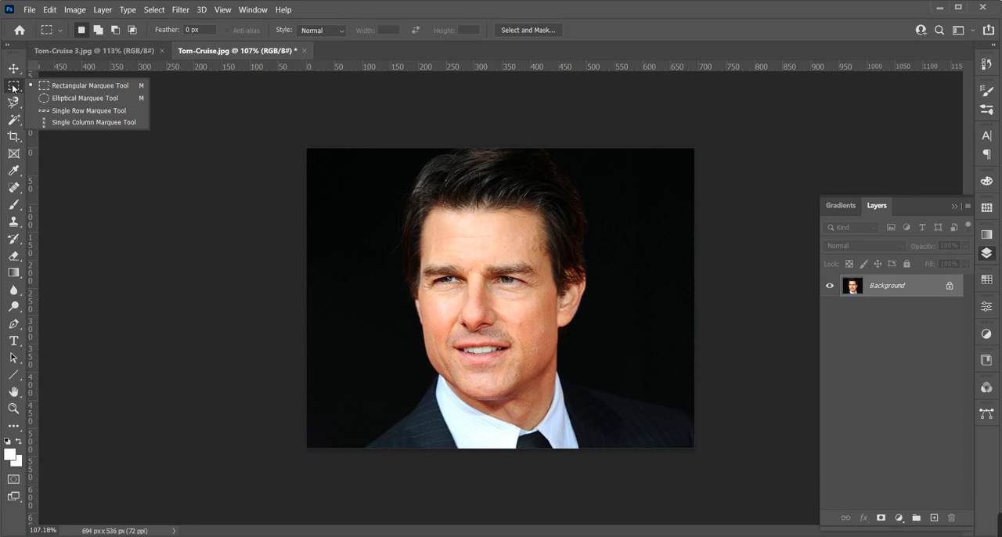
left_click(53, 86)
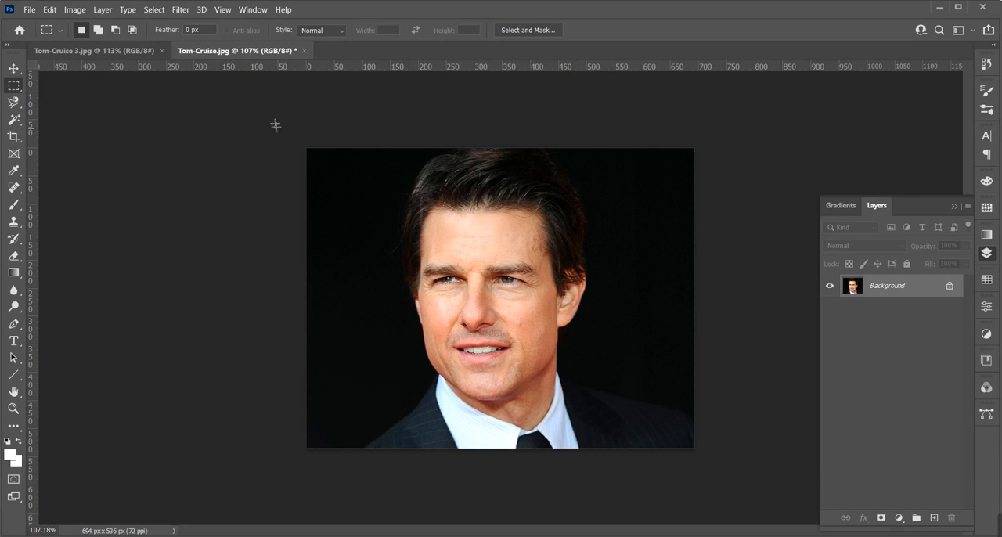
left_click_drag(275, 125, 478, 498)
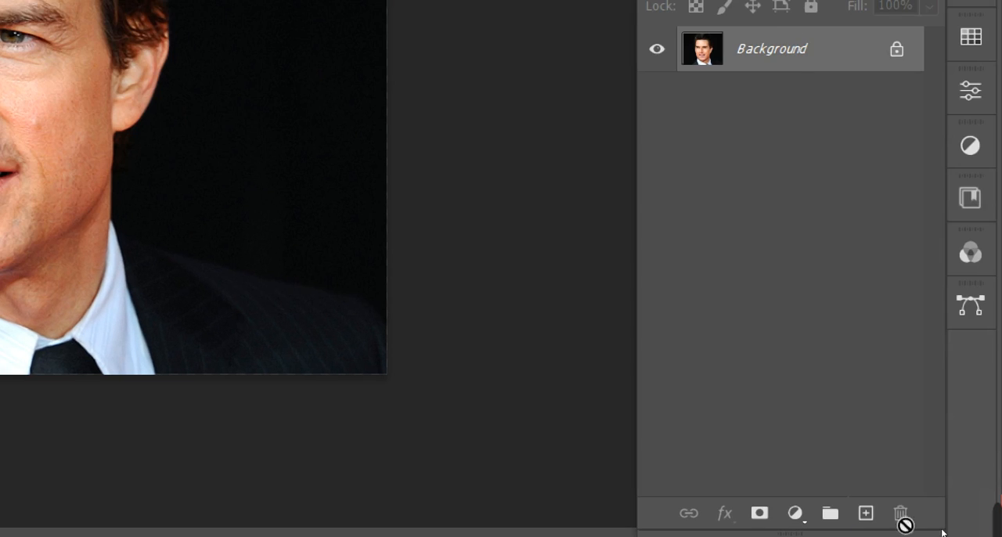
Create a new layer above the background and set the foreground color to white, ffffff
left_click(866, 514)
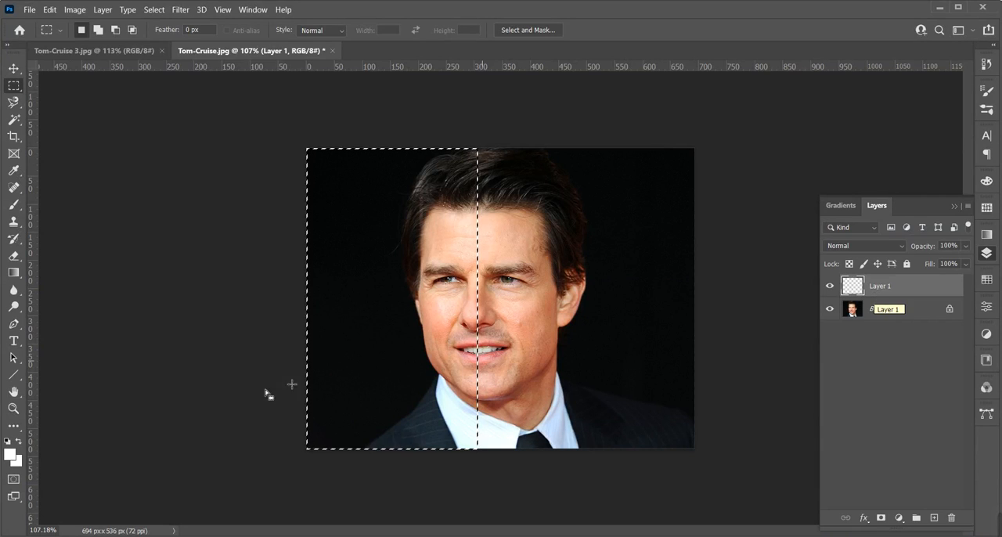
left_click(11, 454)
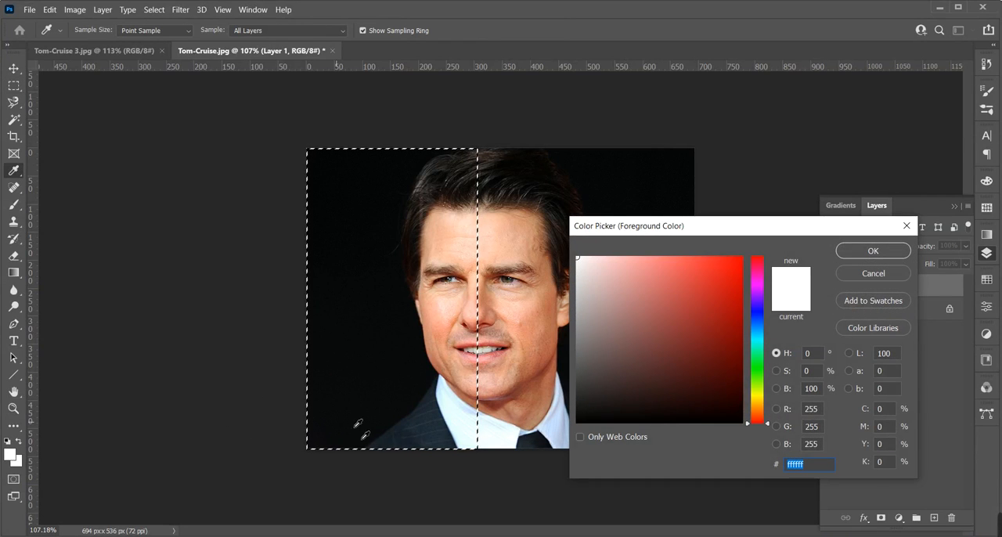
left_click(502, 448)
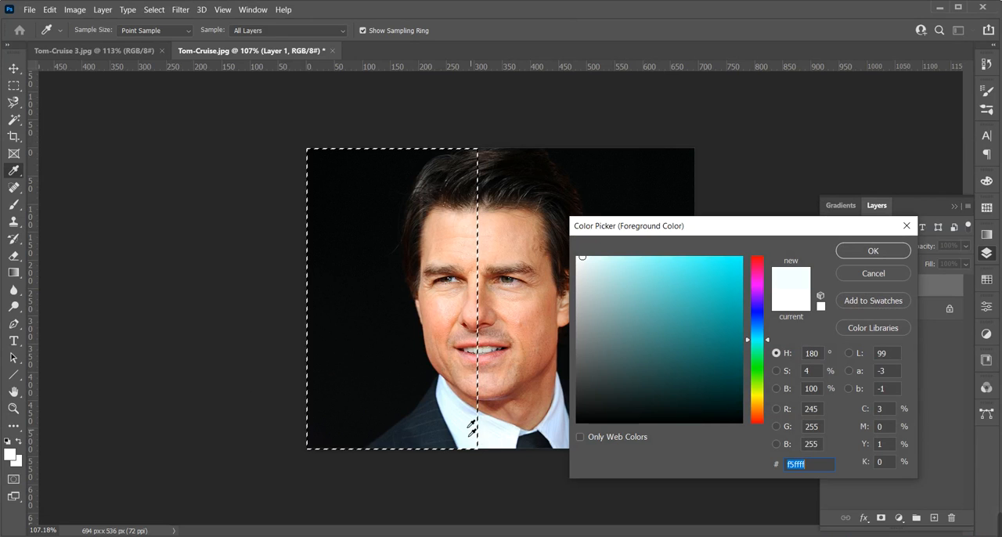
left_click_drag(617, 307, 562, 243)
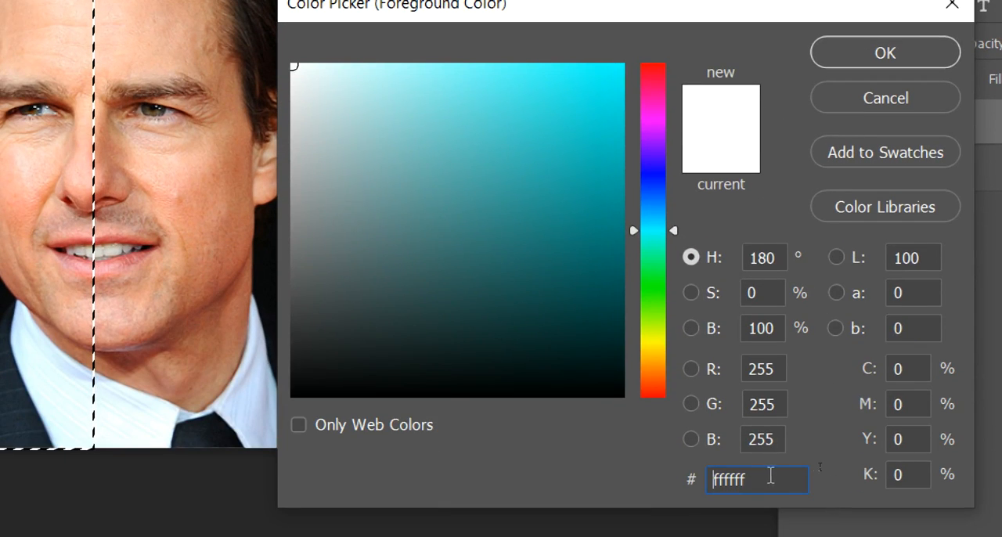
double_click(771, 475)
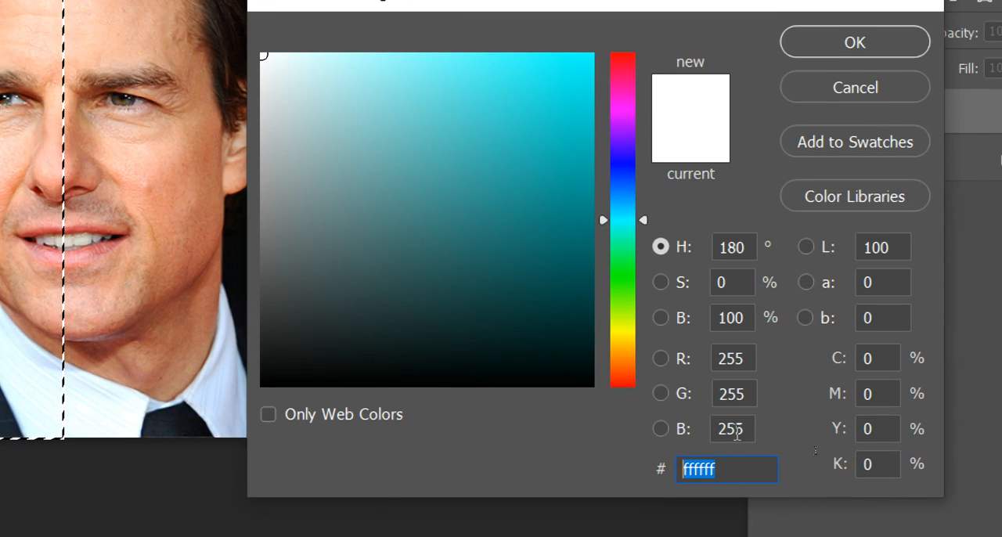
left_click_drag(733, 472, 666, 476)
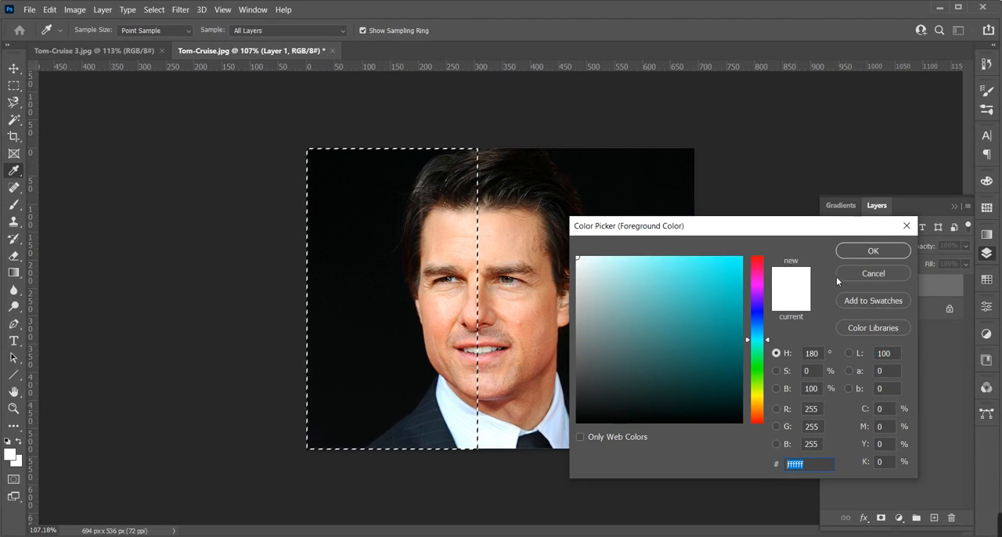
left_click(855, 42)
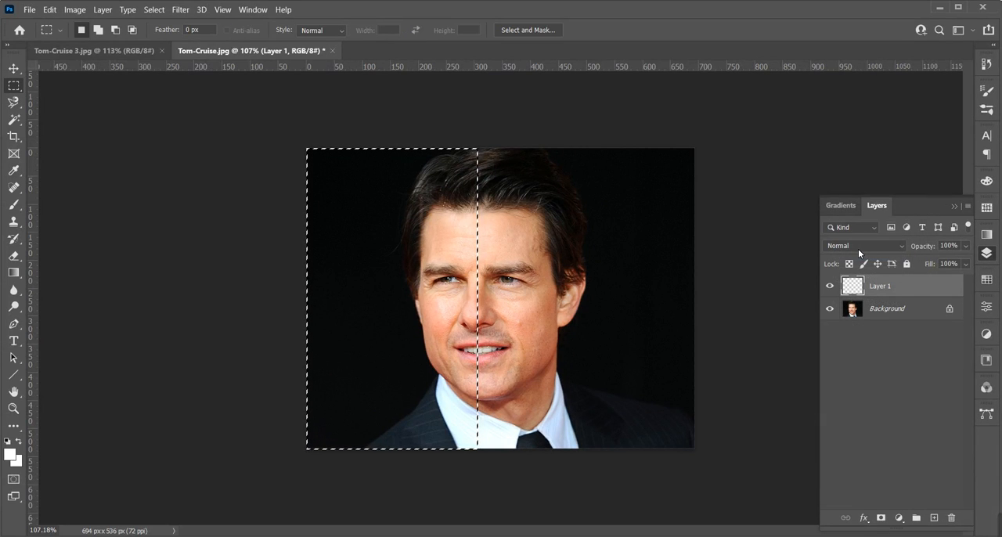
Fill the selected left part with white on the new layer and deselect it
key("alt+BackSpace")
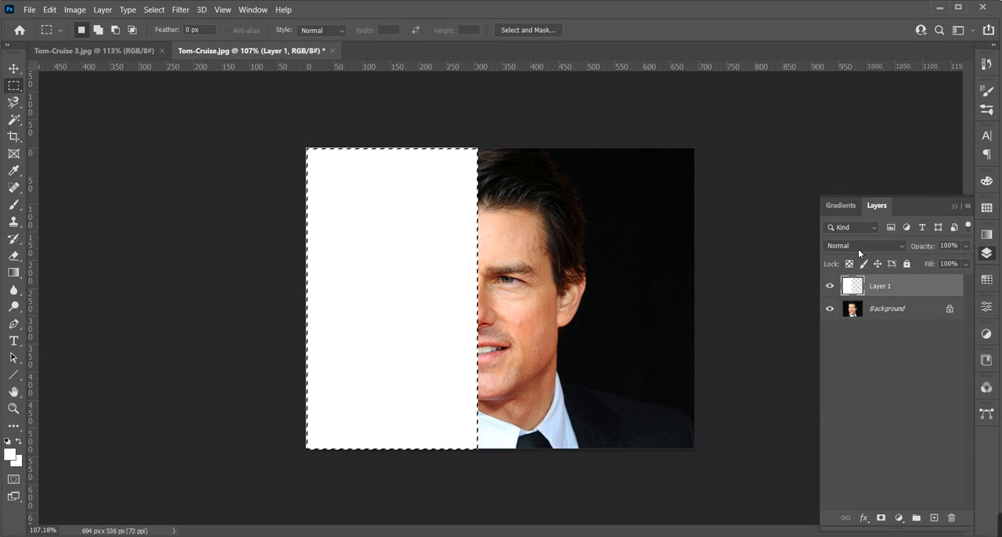
left_click(154, 10)
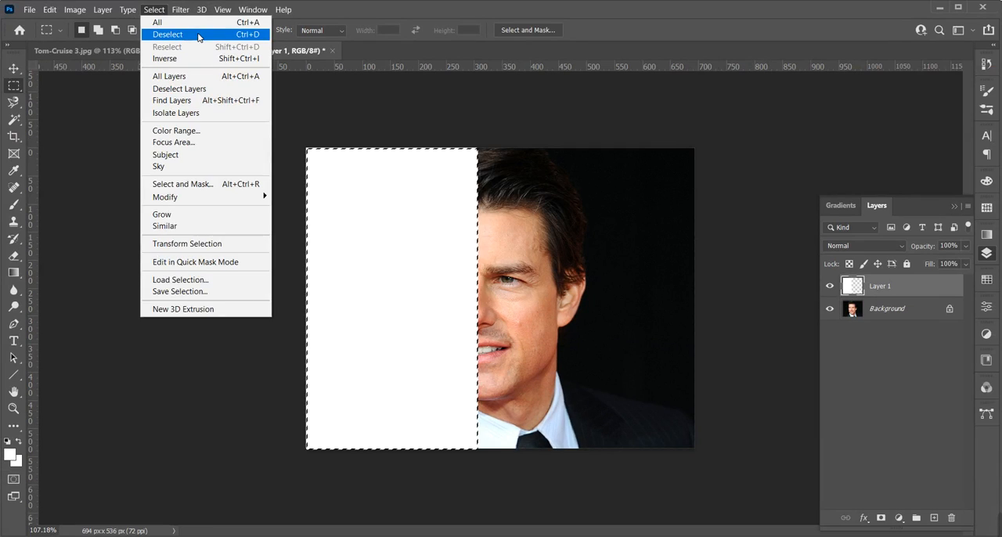
left_click(199, 39)
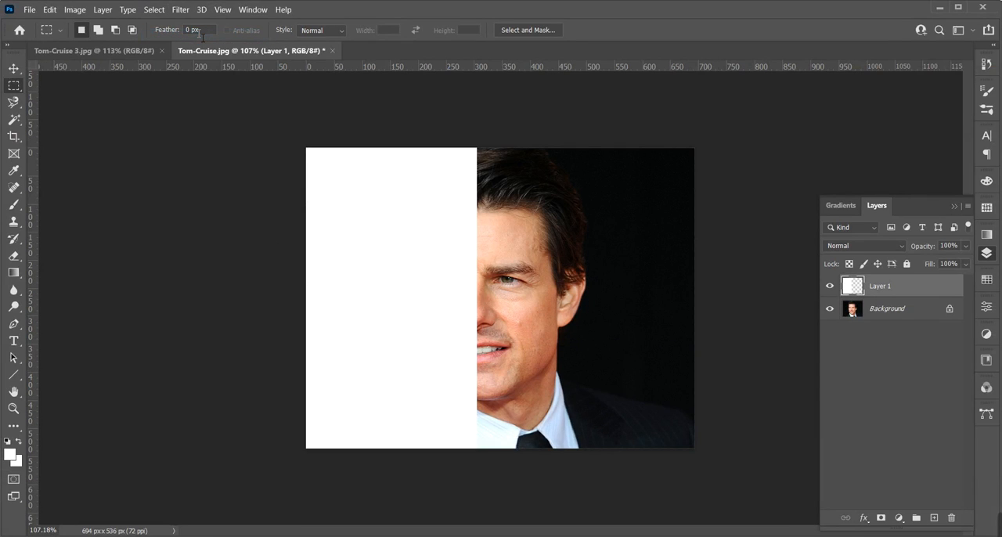
Create a text layer on the white panel with the Horizontal Type tool
left_click(15, 342)
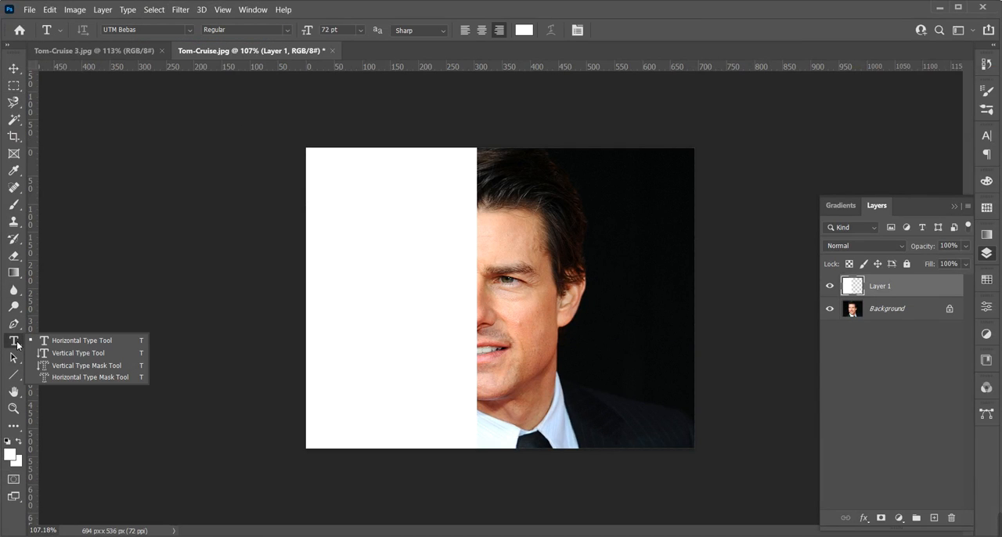
left_click(18, 344)
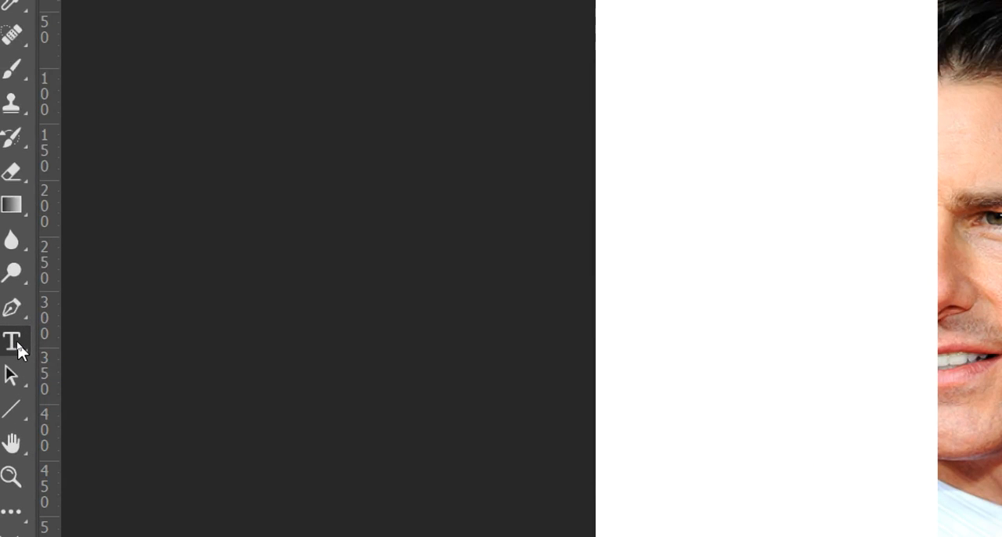
right_click(17, 344)
left_click(149, 330)
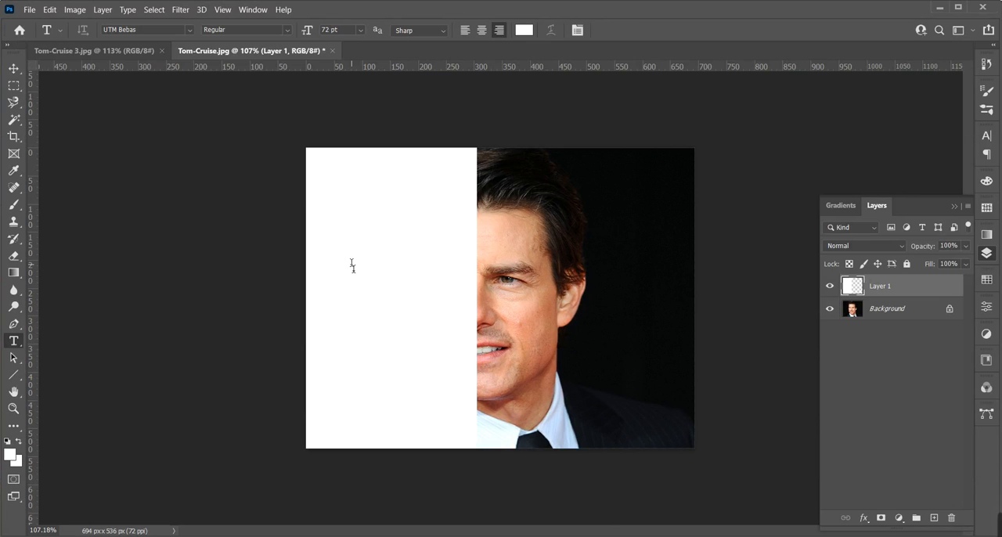
left_click(352, 266)
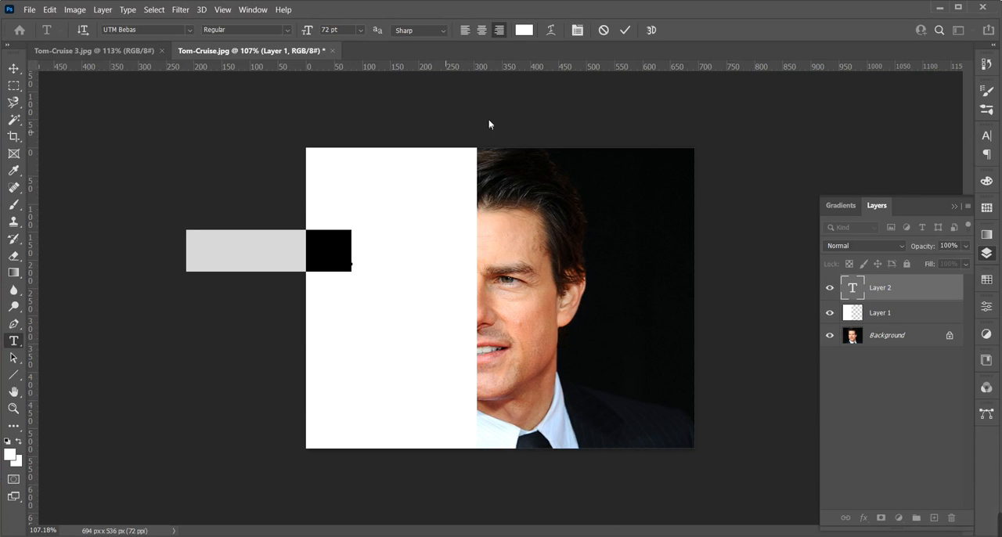
Color the placeholder text with the skin tone cf8164 sampled from the cheek
left_click(9, 454)
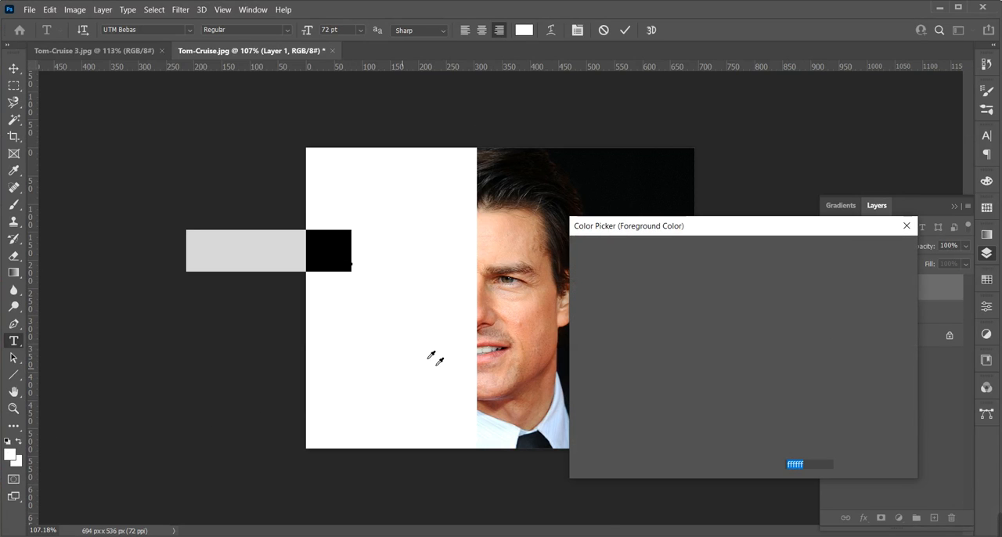
left_click(534, 330)
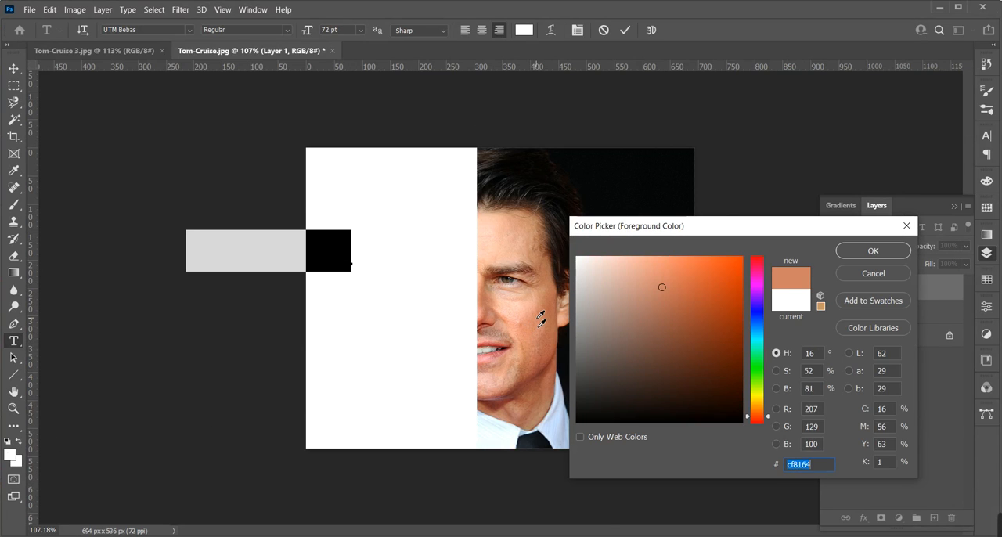
left_click(865, 253)
key("alt+BackSpace")
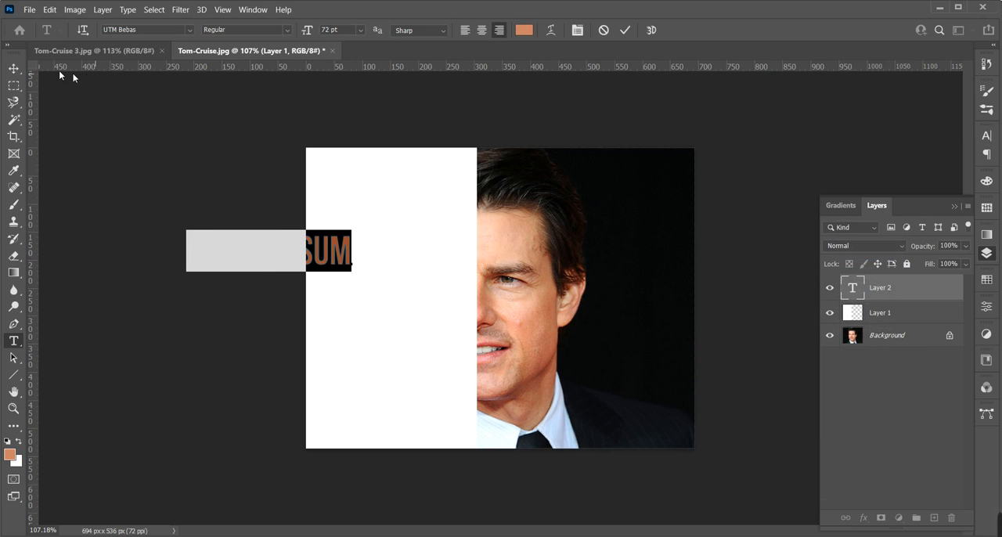
Move the placeholder text onto the white panel and replace it with the words Work Hard Dream Big copied from the Word document
left_click(13, 68)
left_click_drag(335, 261, 472, 253)
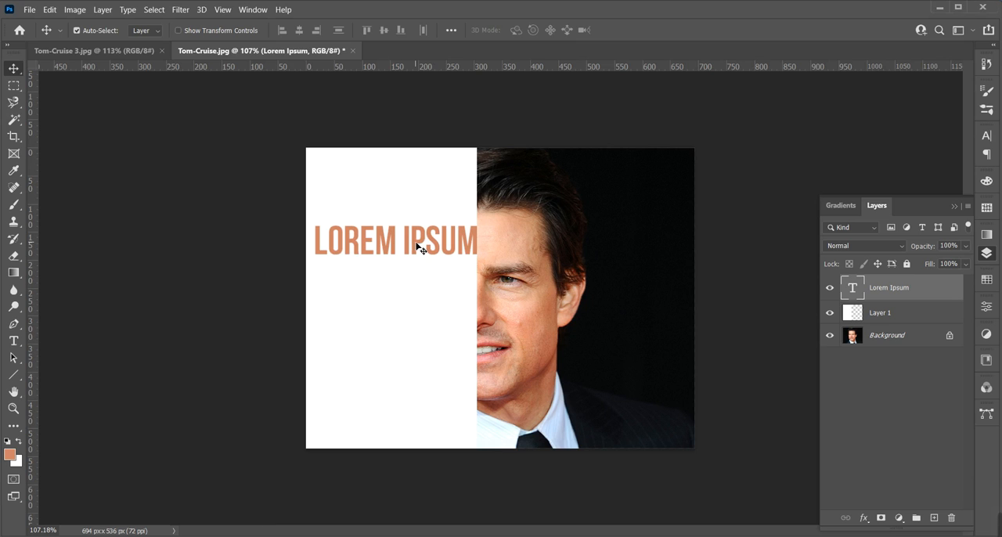
key("t")
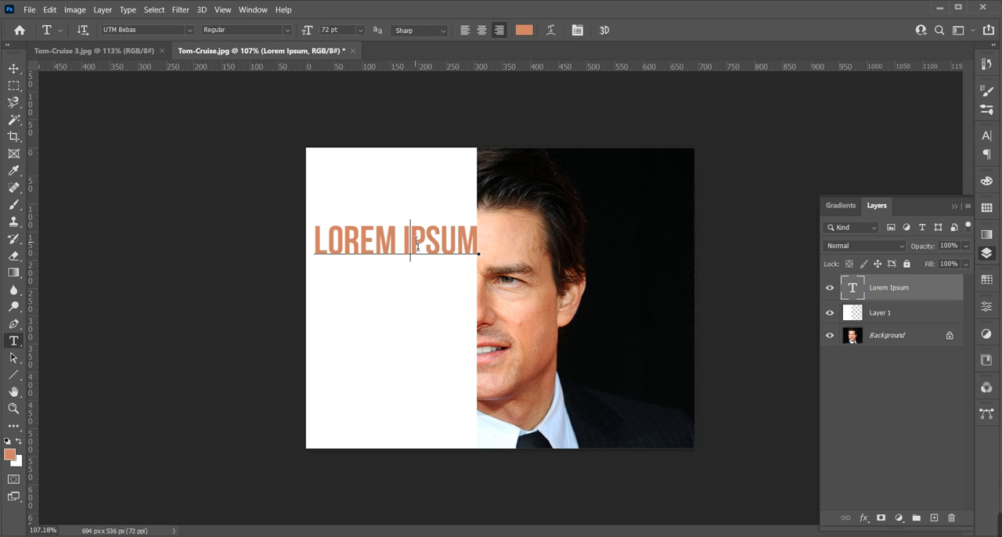
left_click(418, 245)
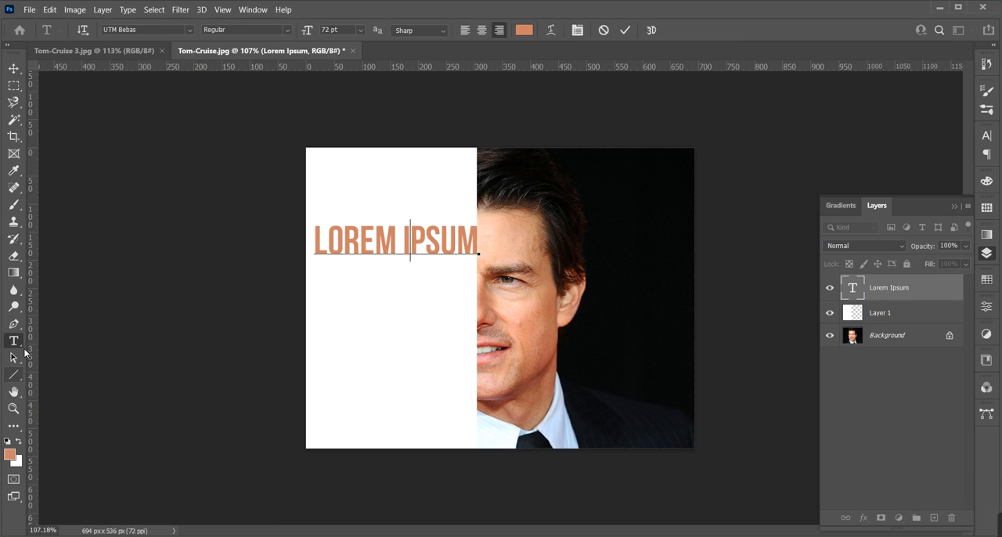
key("ctrl+a")
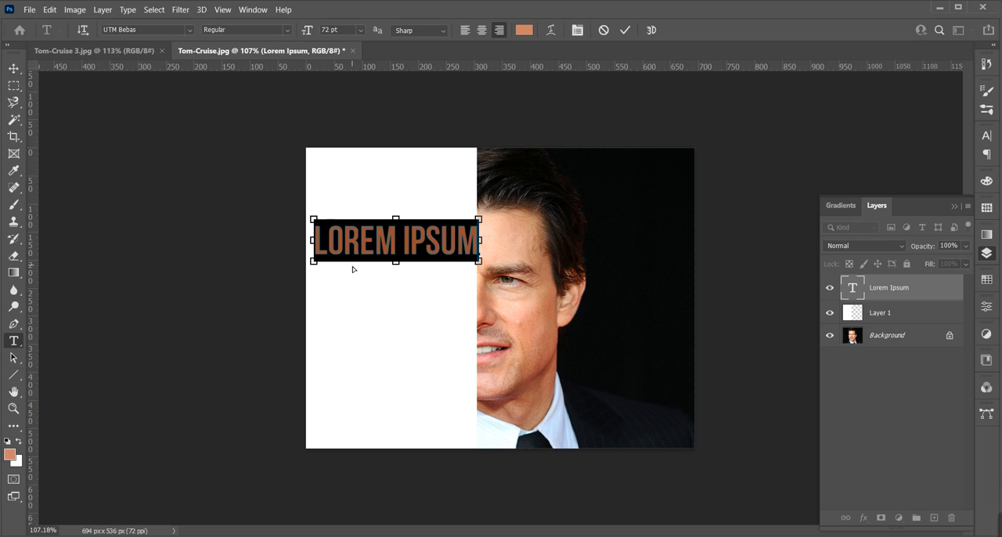
type("WORK HARD DREAM BIG")
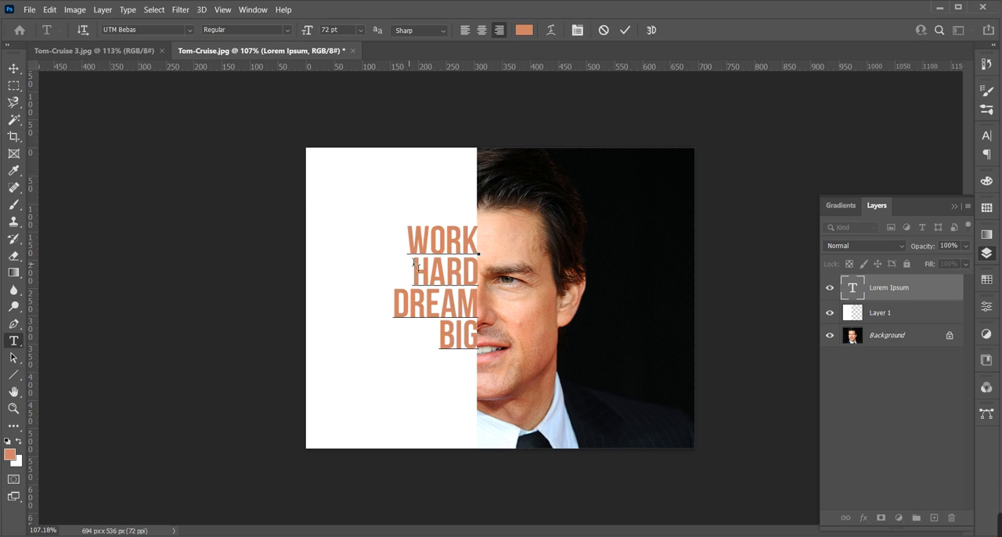
Move the text off the photo's edge and scale it proportionally to about 181% so it nearly spans the white panel's width
left_click(13, 69)
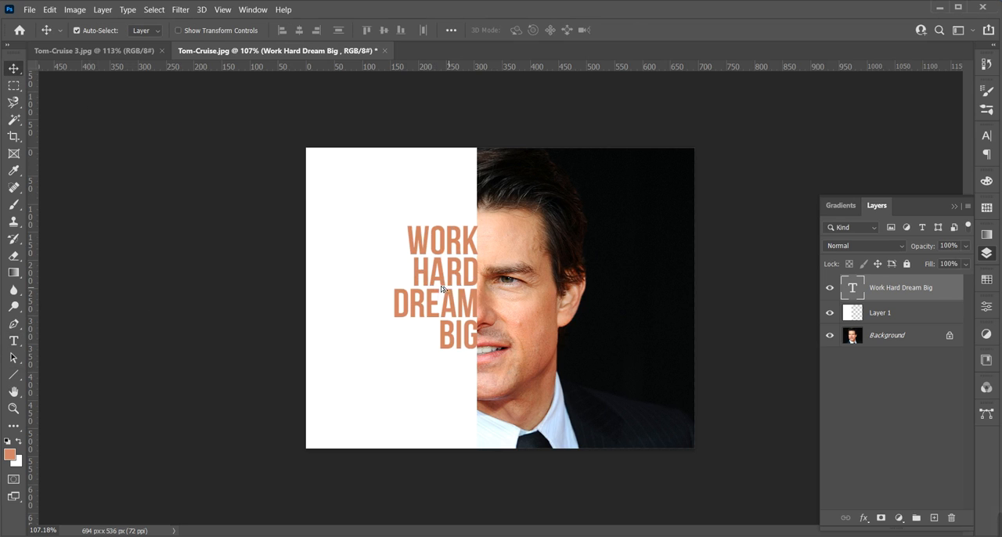
left_click_drag(449, 291, 441, 280)
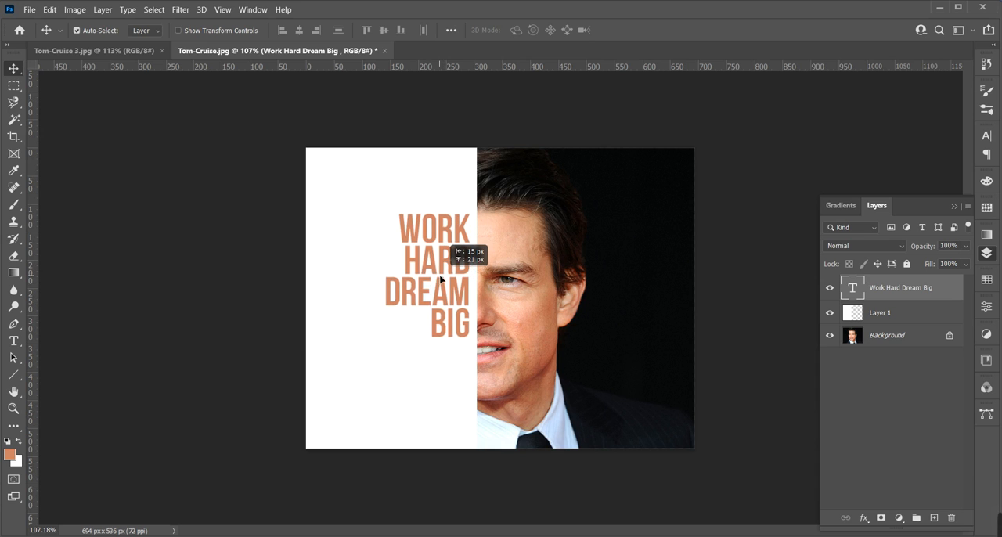
left_click(50, 10)
left_click(69, 278)
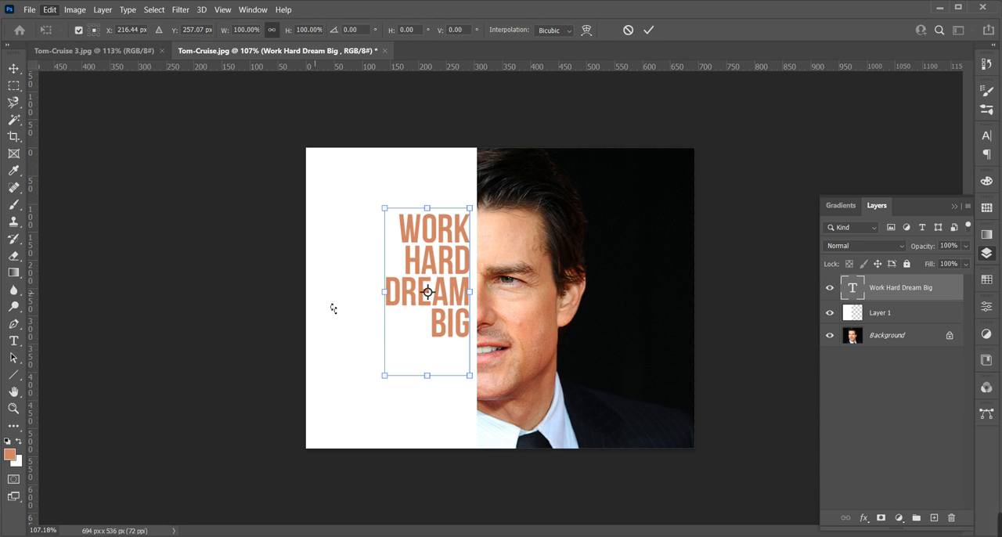
left_click_drag(385, 376, 337, 467)
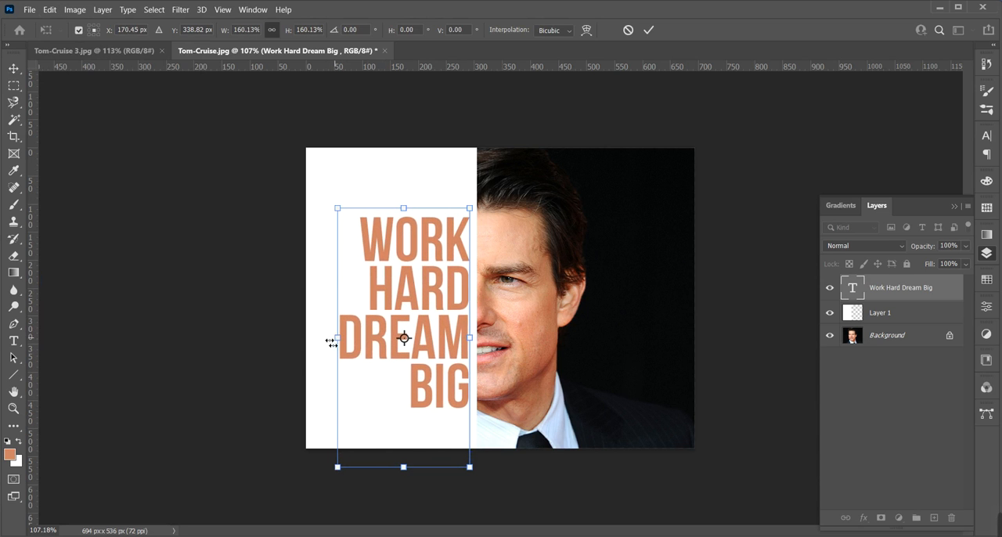
left_click_drag(332, 343, 315, 362)
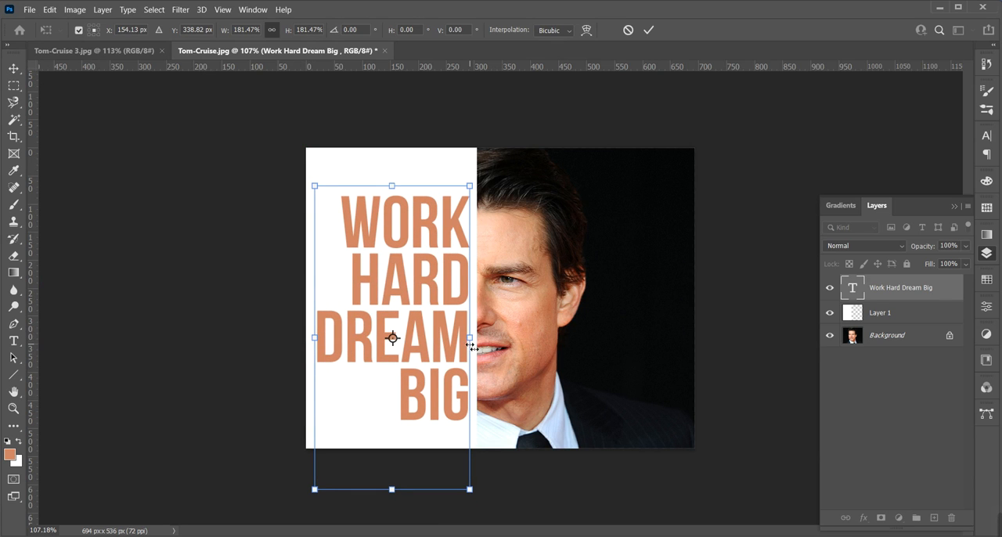
left_click_drag(471, 345, 470, 349)
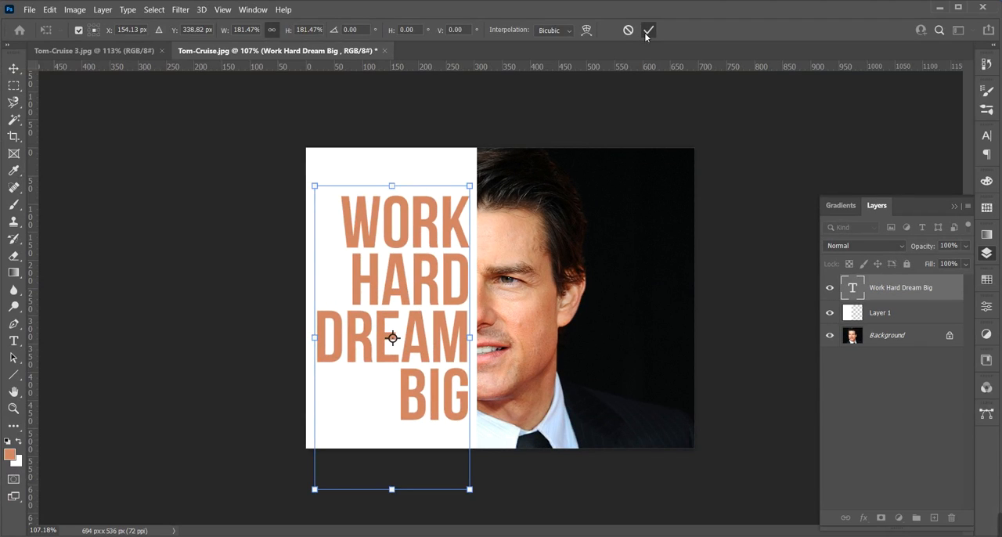
left_click(647, 31)
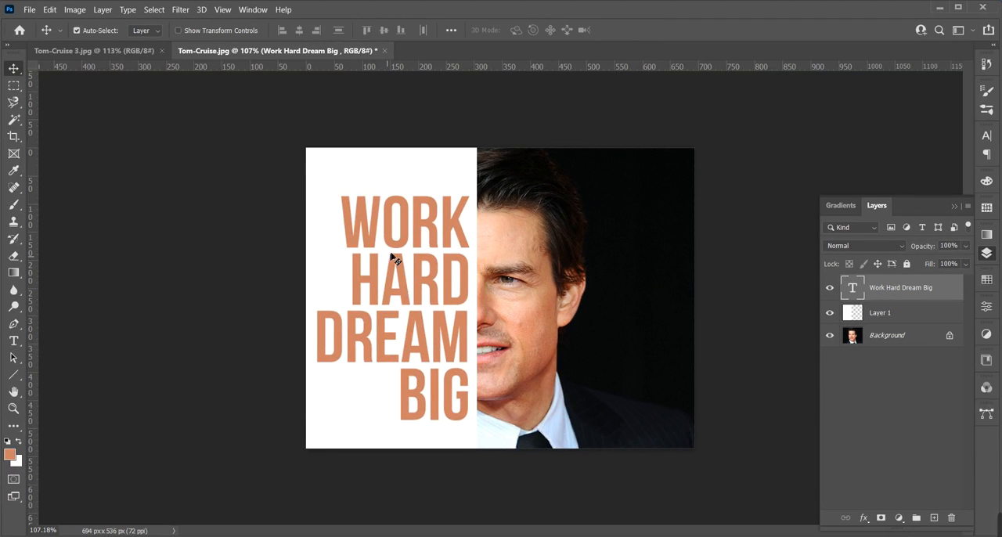
Shift the enlarged text slightly up and sideways so its right edge sits just inside the white panel's border with the photo
left_click_drag(400, 247, 406, 240)
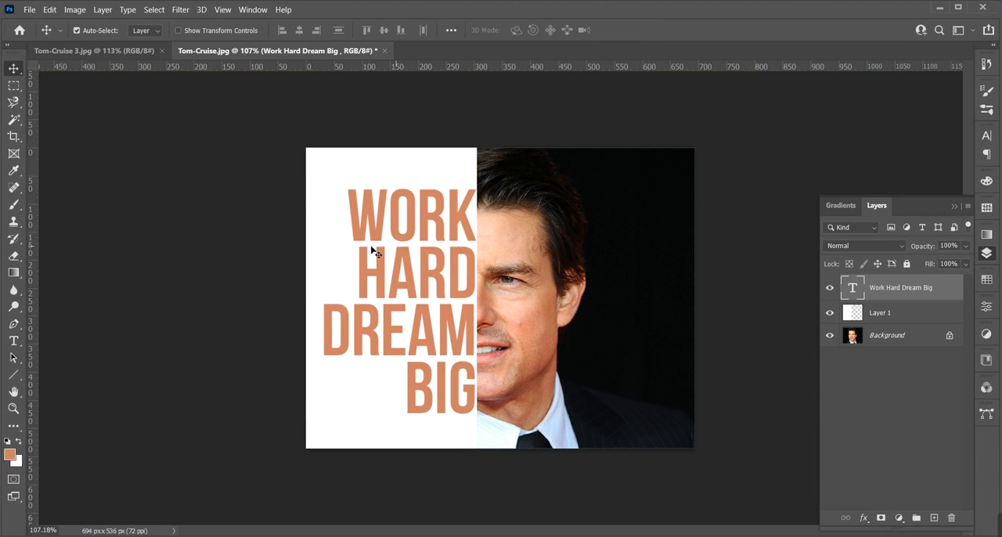
key("Left")
key("Left")
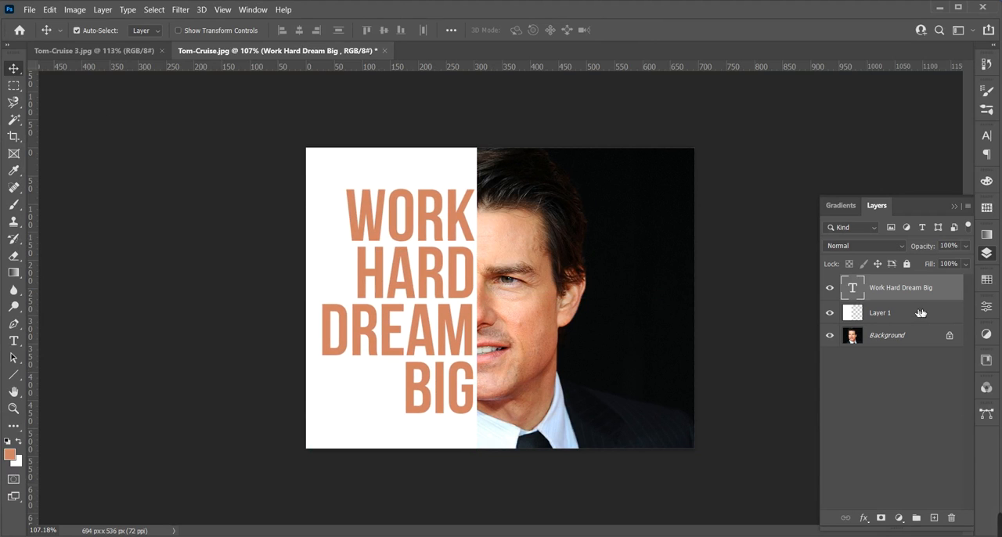
Mask Layer 1 with the inverse of the text outline selection, keeping the text layer hidden so the photo shows through the letters
left_click(858, 292, "ctrl")
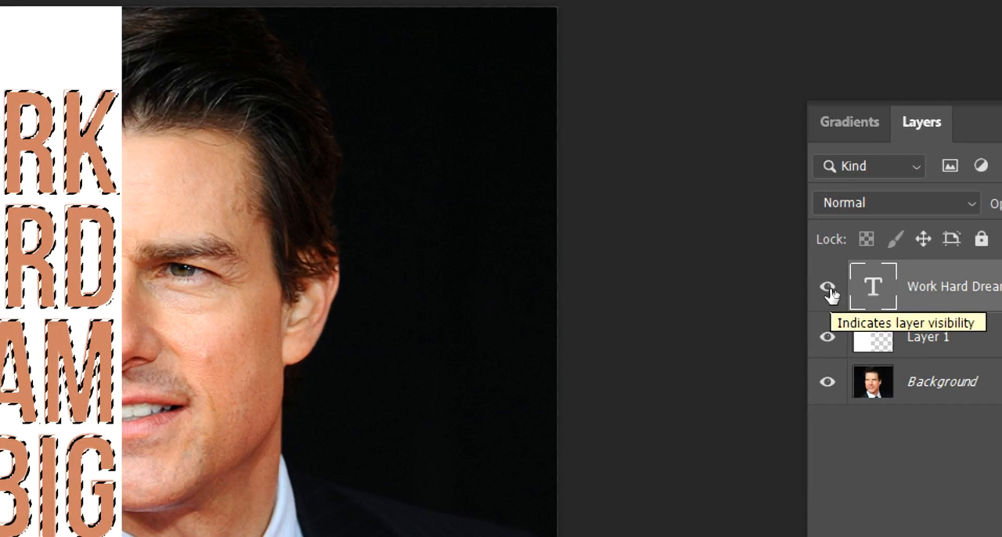
left_click(828, 289)
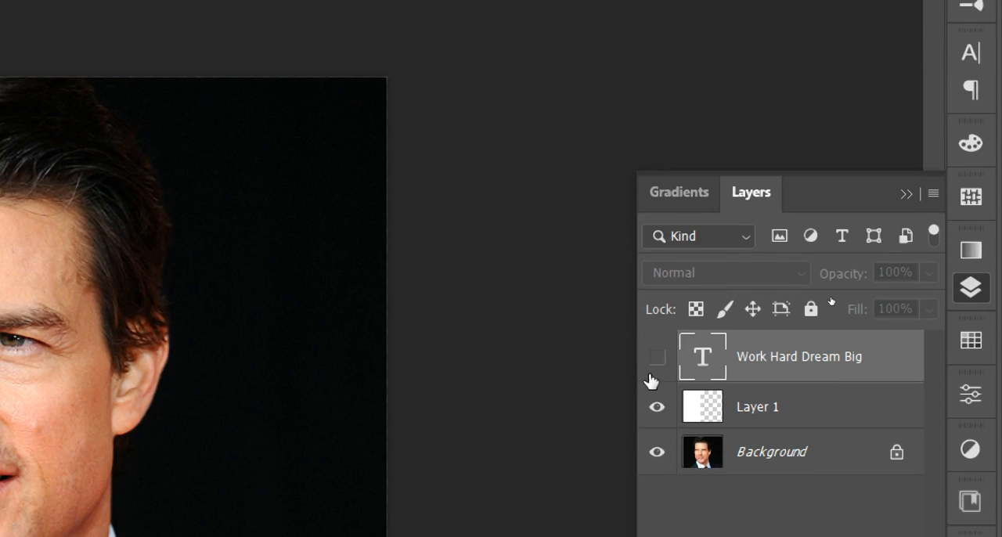
left_click(703, 409)
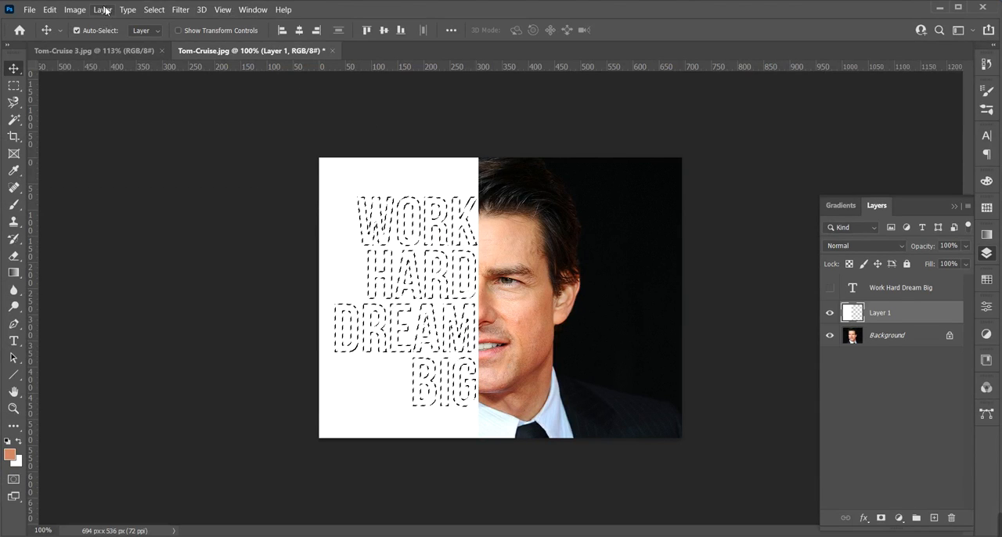
left_click(154, 9)
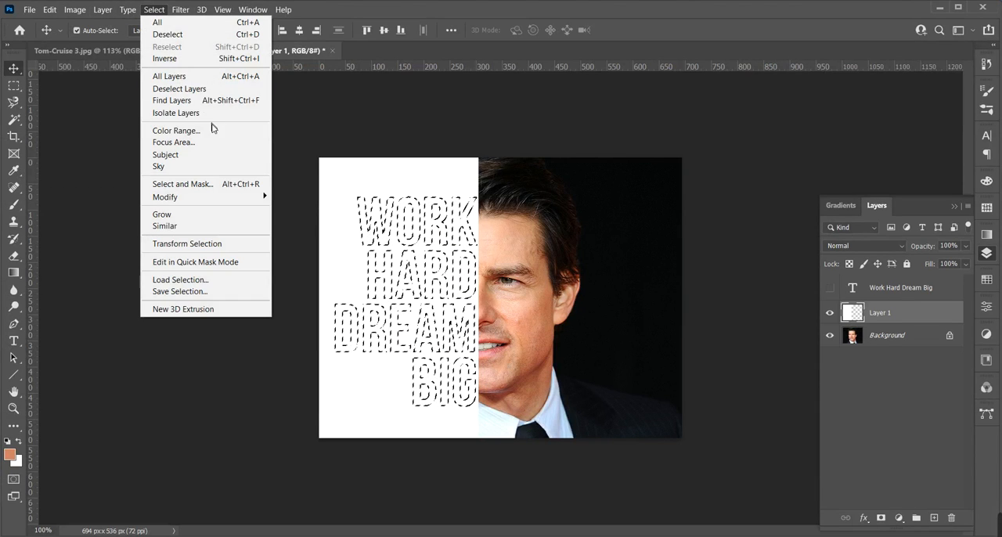
left_click(200, 61)
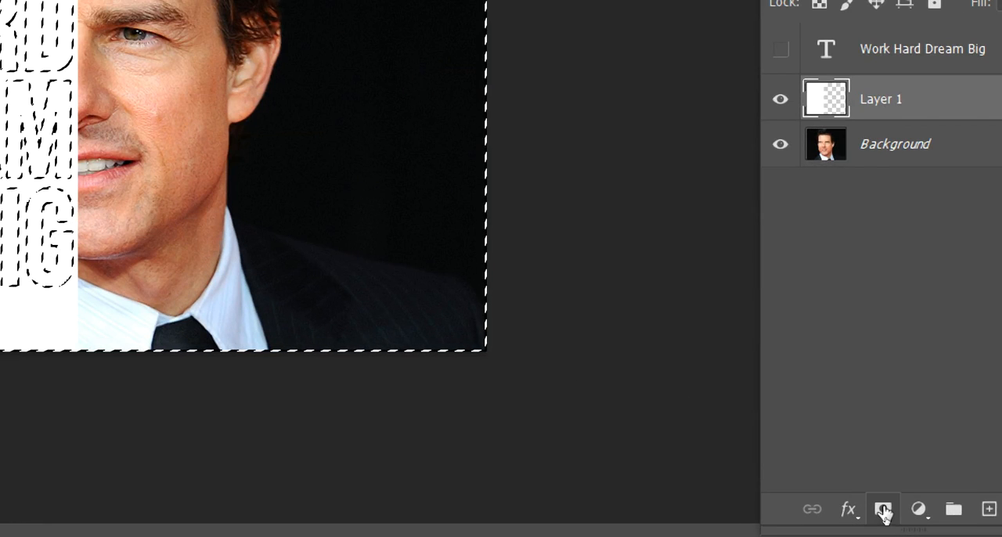
left_click(881, 518)
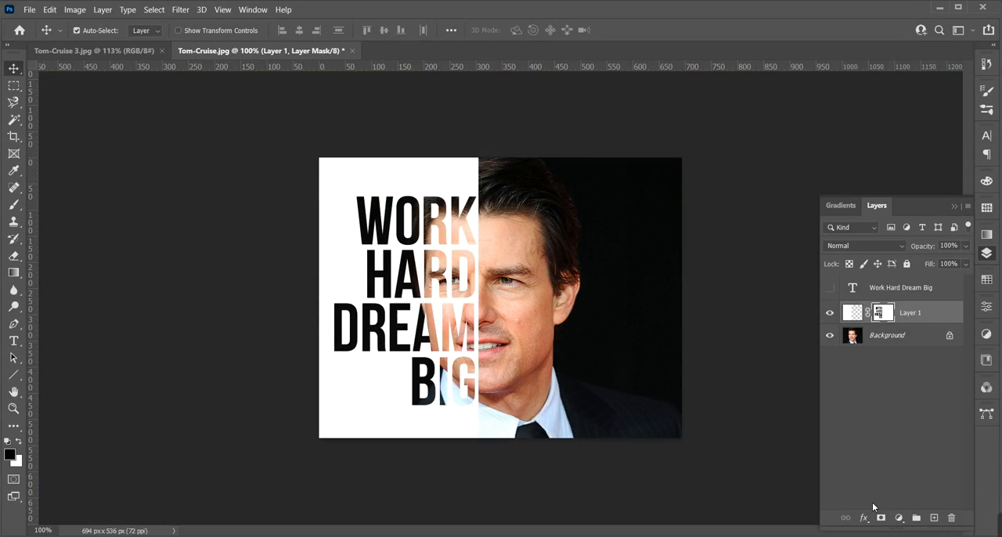
Create a new layer above Layer 1 and select a rectangular frame area slightly inset from the image edges
left_click(935, 519)
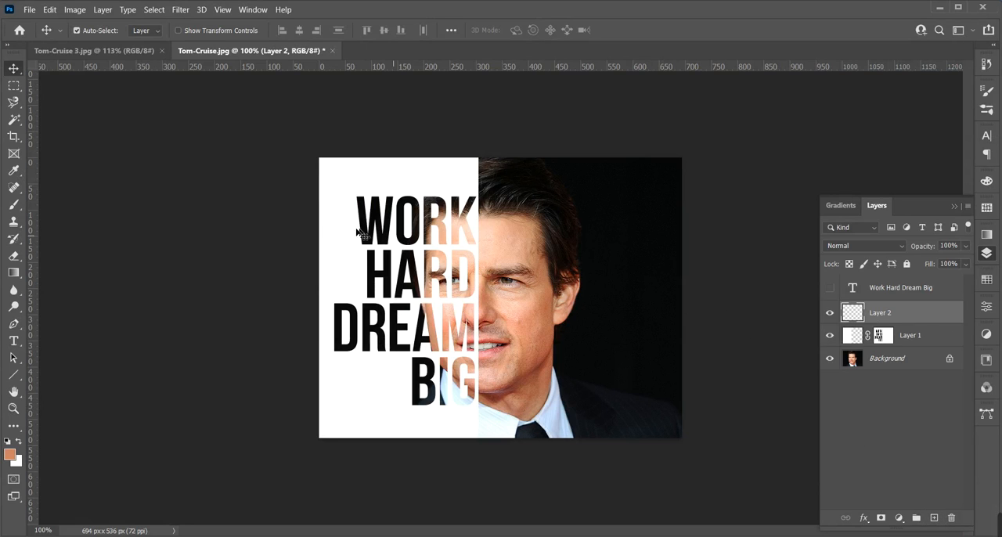
left_click(15, 88)
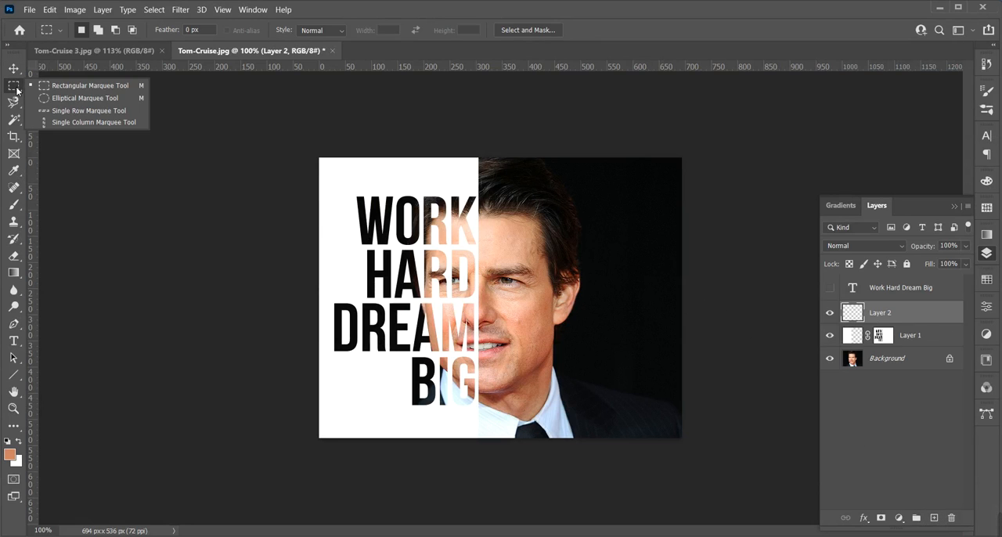
left_click(85, 91)
left_click_drag(330, 180, 670, 424)
key("space")
key("space")
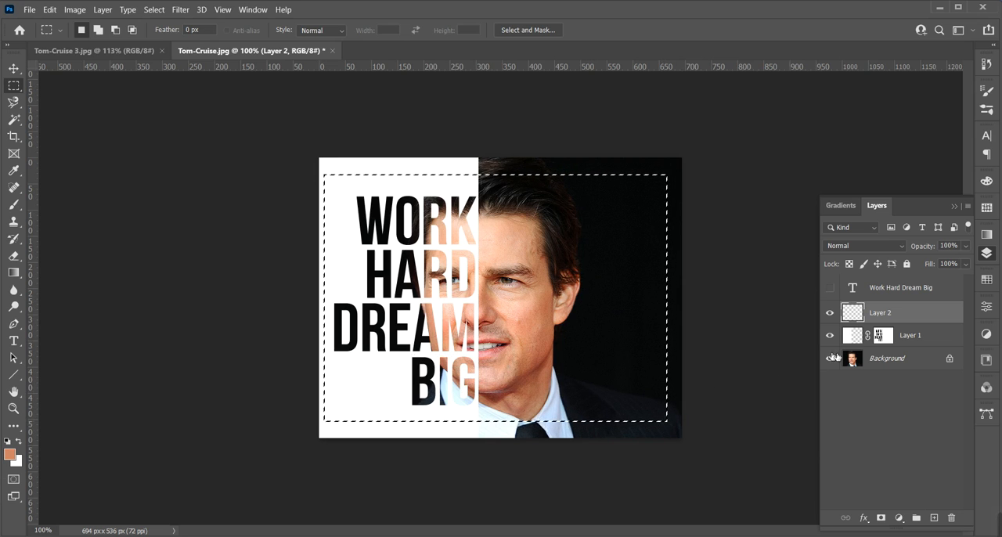
Stroke the rectangular selection with a 2 px white (ffffff) line at Center location and deselect it
left_click(50, 9)
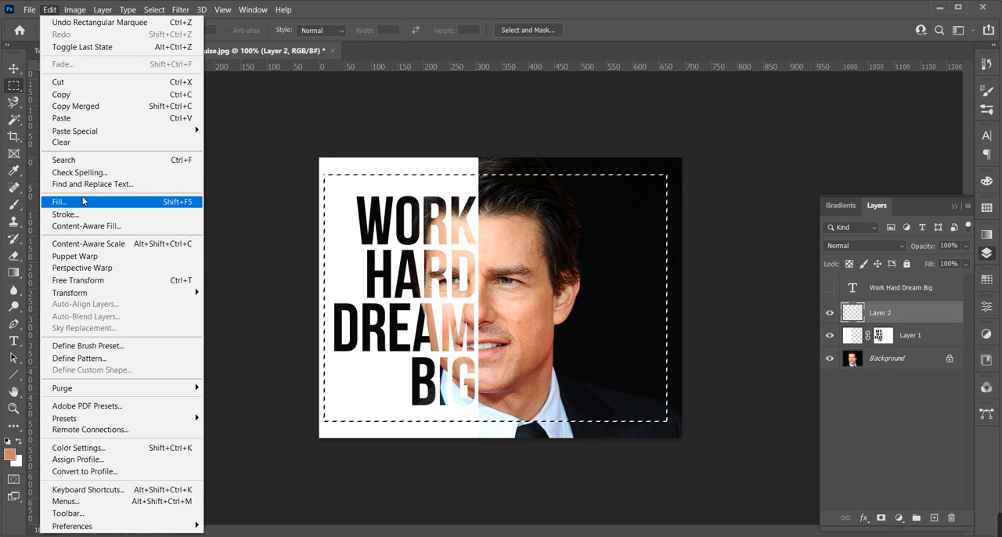
left_click(72, 220)
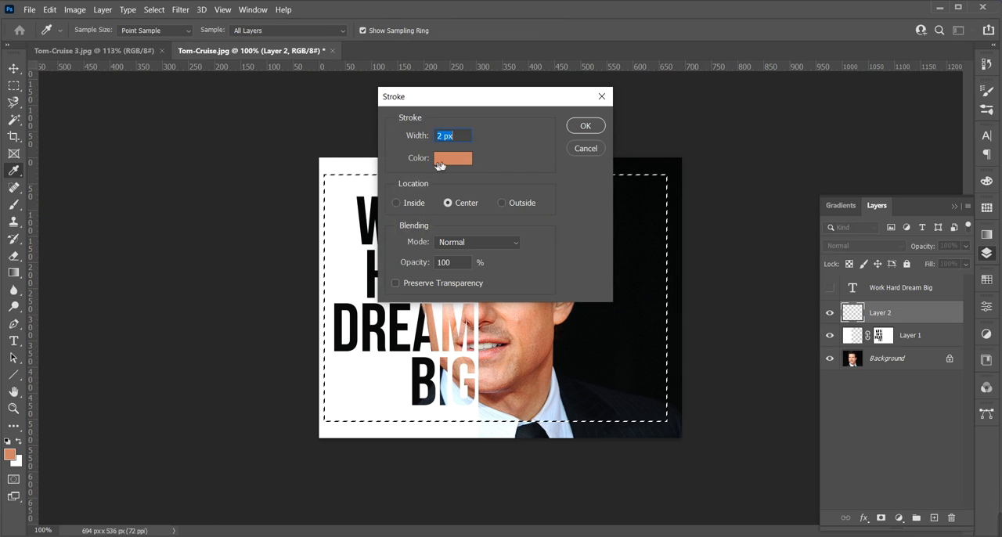
left_click(451, 160)
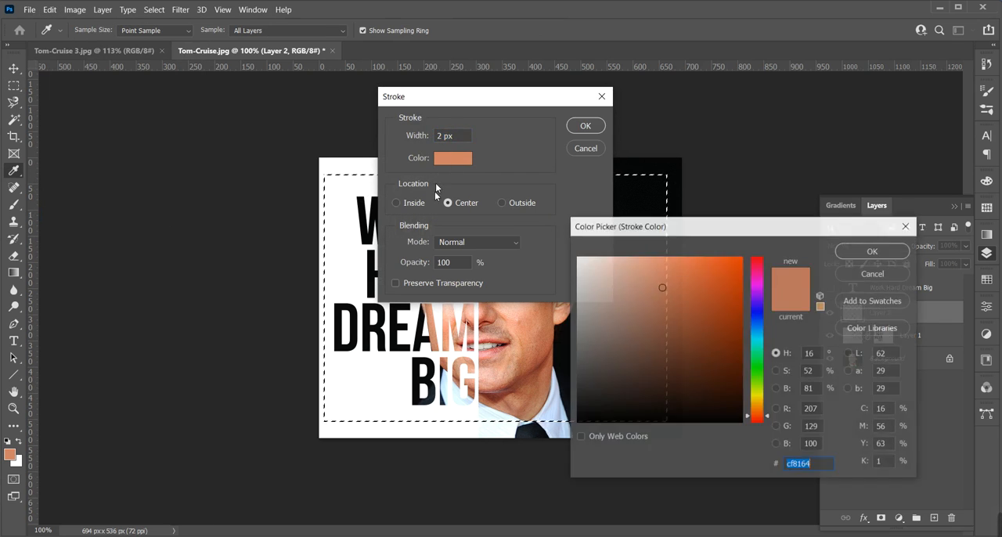
left_click(352, 202)
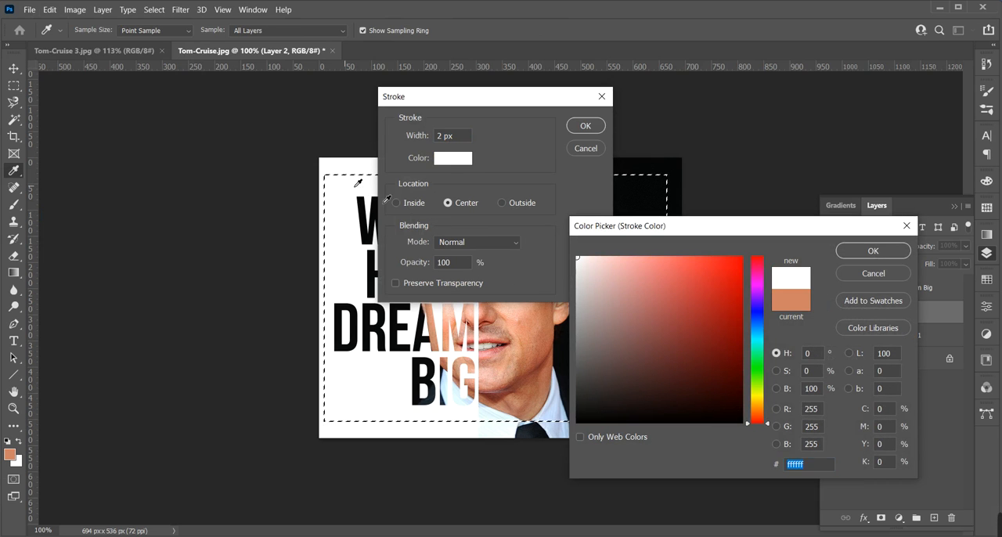
left_click(887, 253)
left_click(586, 126)
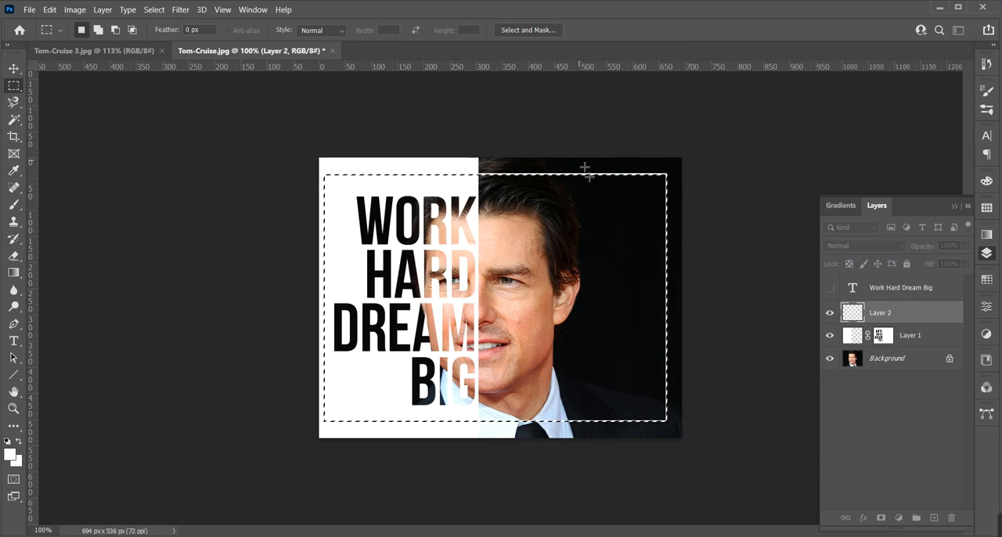
left_click(13, 68)
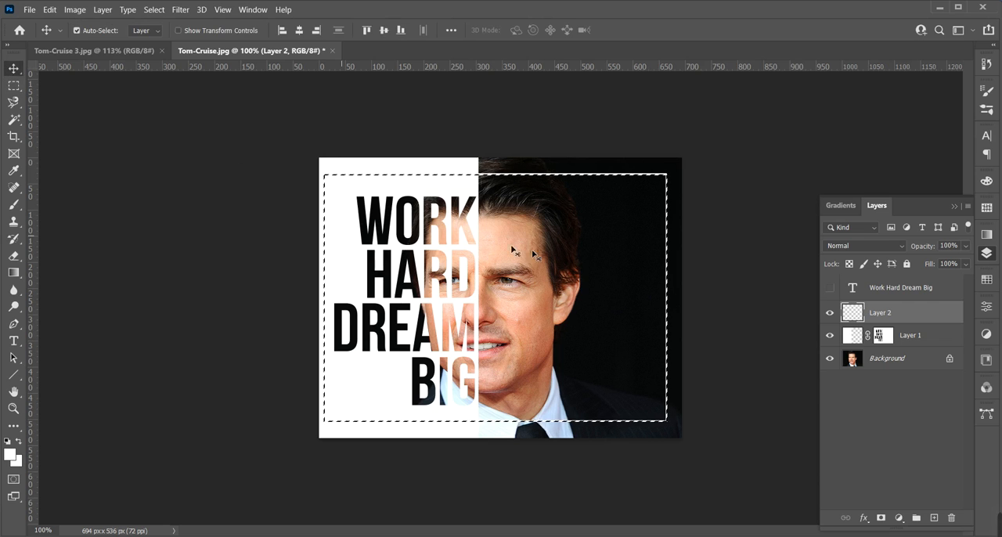
left_click(155, 9)
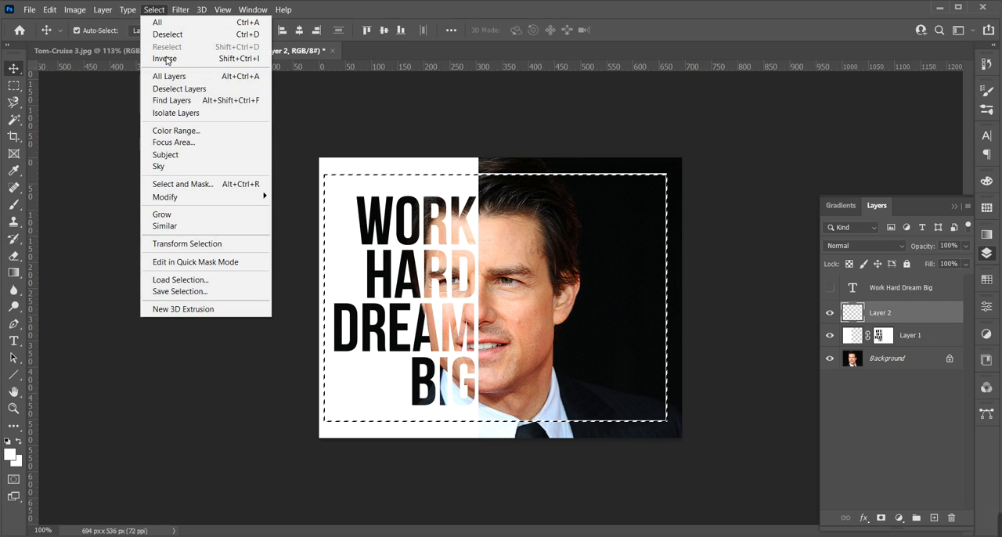
left_click(187, 36)
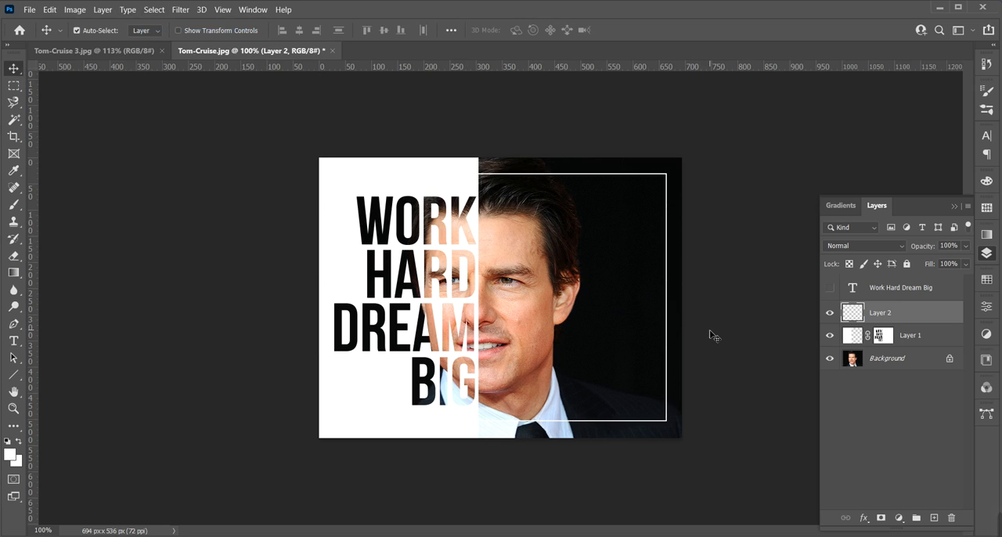
Open the white Logo DIVA-01.png from the Share English folder on the Desktop and select the entire image
key("ctrl+o")
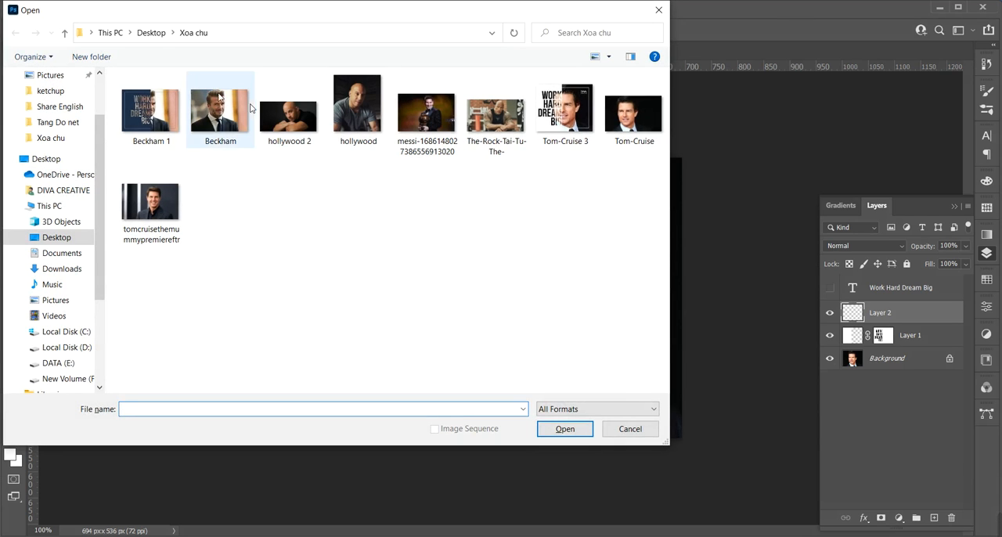
left_click(151, 32)
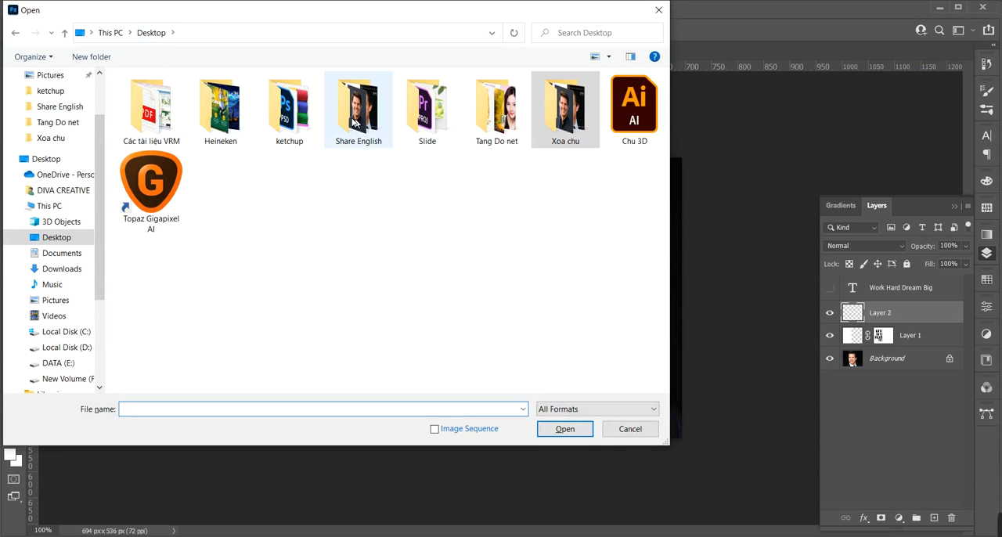
double_click(341, 141)
double_click(631, 124)
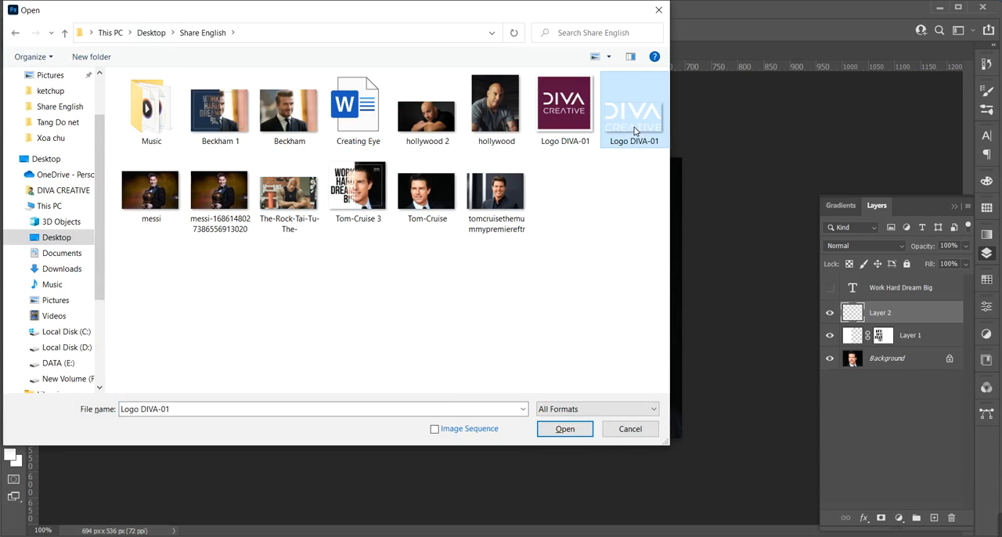
key("ctrl+a")
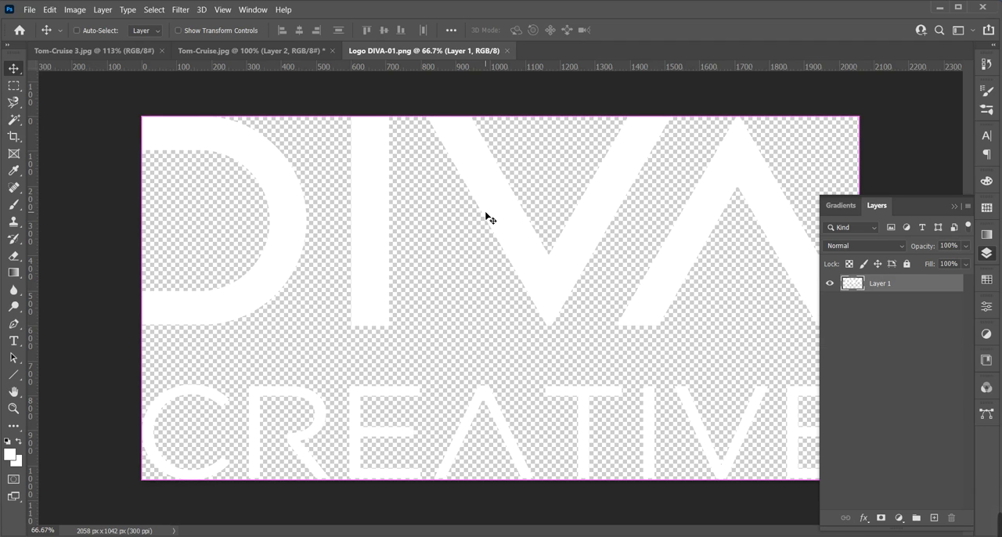
Paste the logo into the Tom-Cruise.jpg poster, scale it to 3.55%, and place it inside the frame's upper-right corner
left_click_drag(214, 137, 332, 124)
key("ctrl+t")
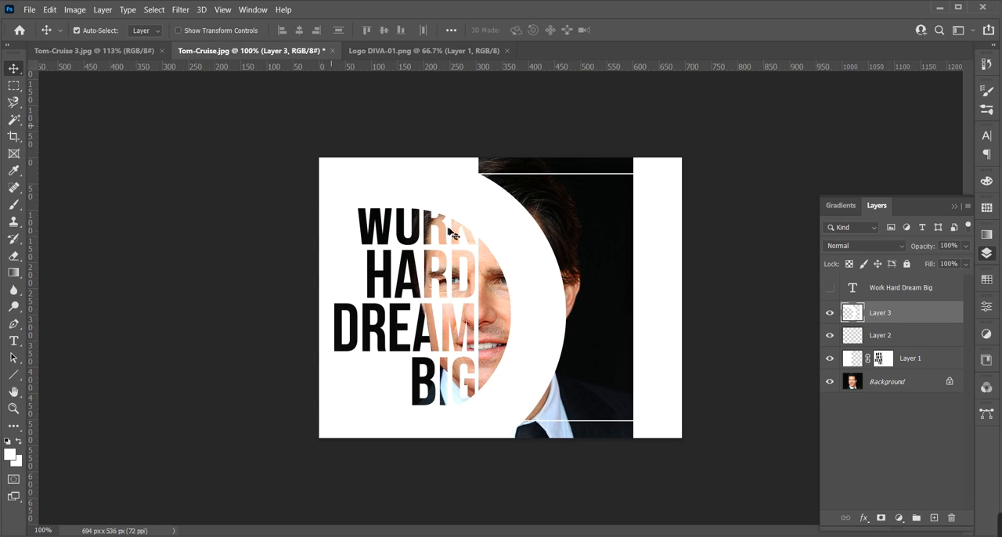
left_click(49, 9)
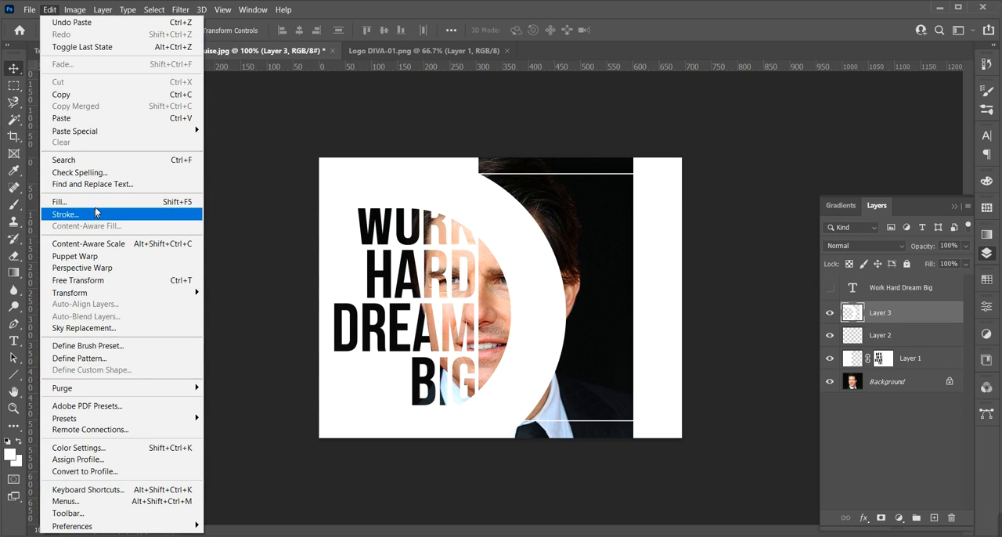
left_click(98, 281)
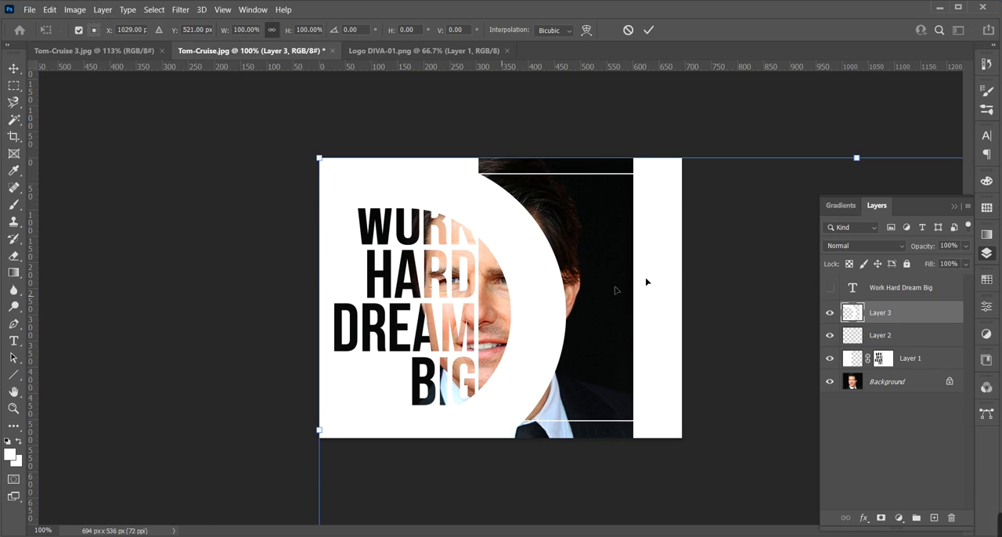
left_click_drag(860, 158, 788, 427)
left_click_drag(766, 503, 450, 179)
left_click_drag(543, 141, 634, 203)
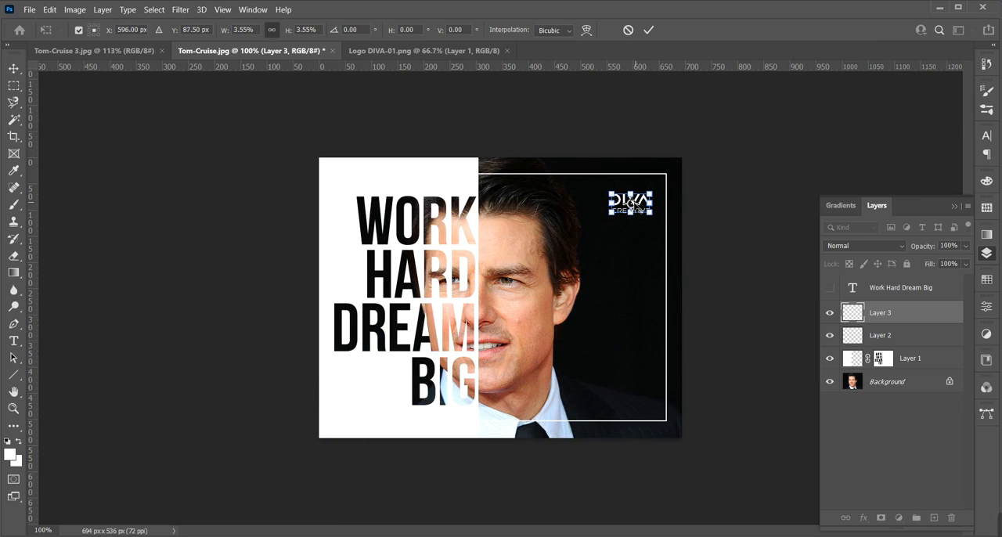
left_click(648, 30)
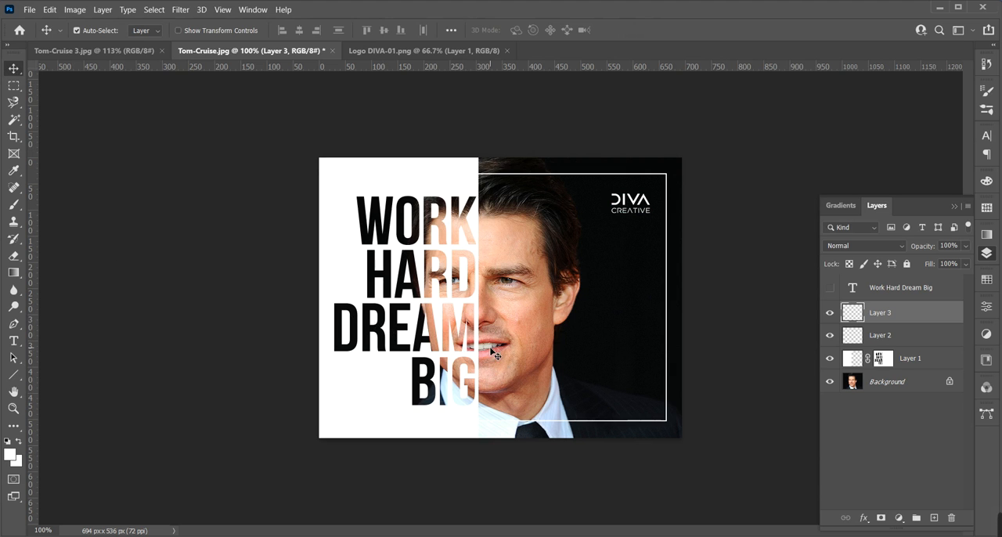
Duplicate the white frame layer, Layer 2, within the same document and name the copy 222222222
key("z")
left_click_drag(493, 354, 507, 353)
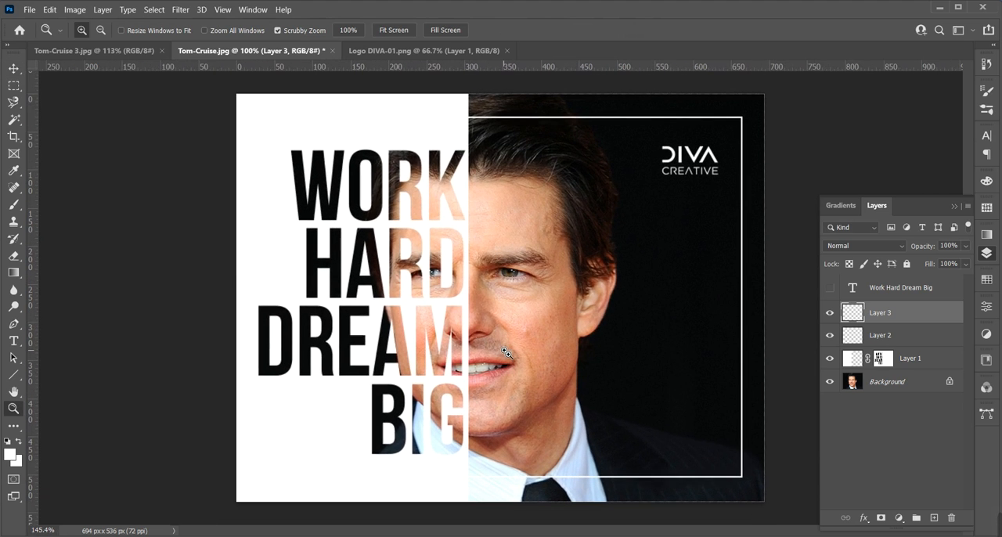
key("v")
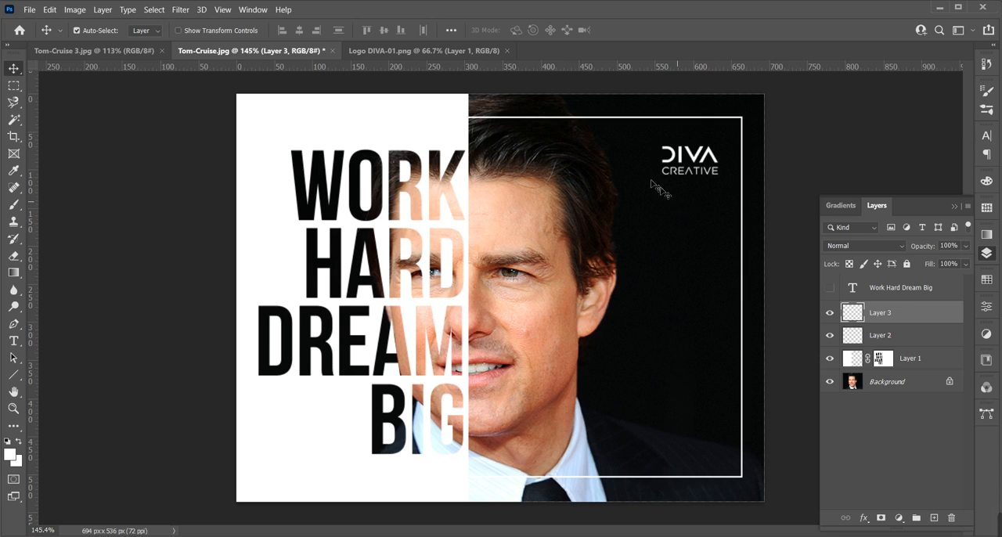
right_click(593, 123)
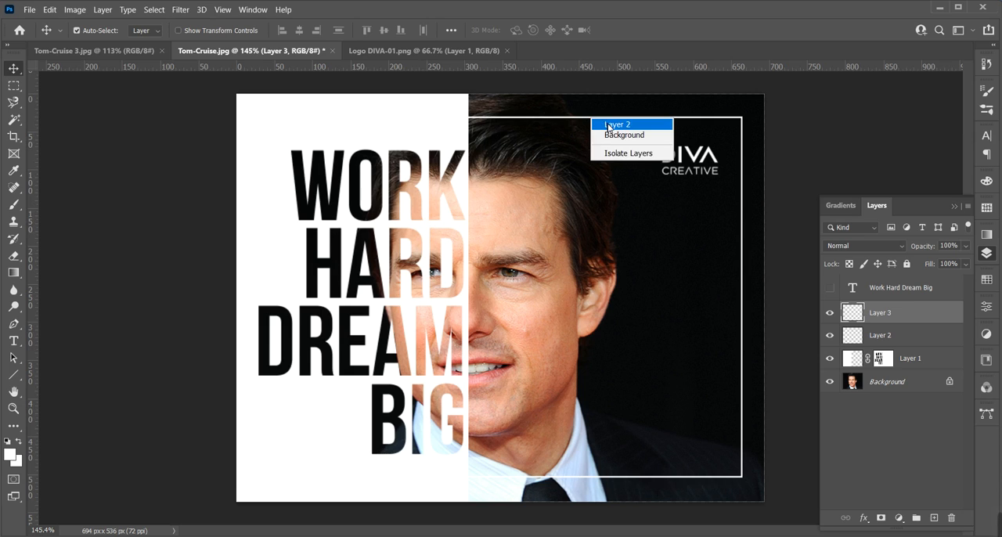
left_click(615, 125)
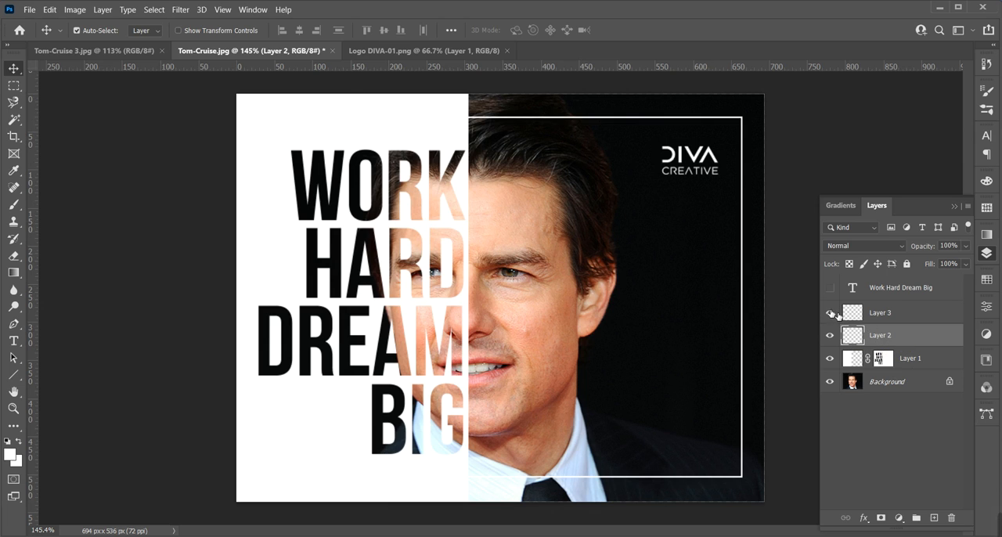
right_click(889, 340)
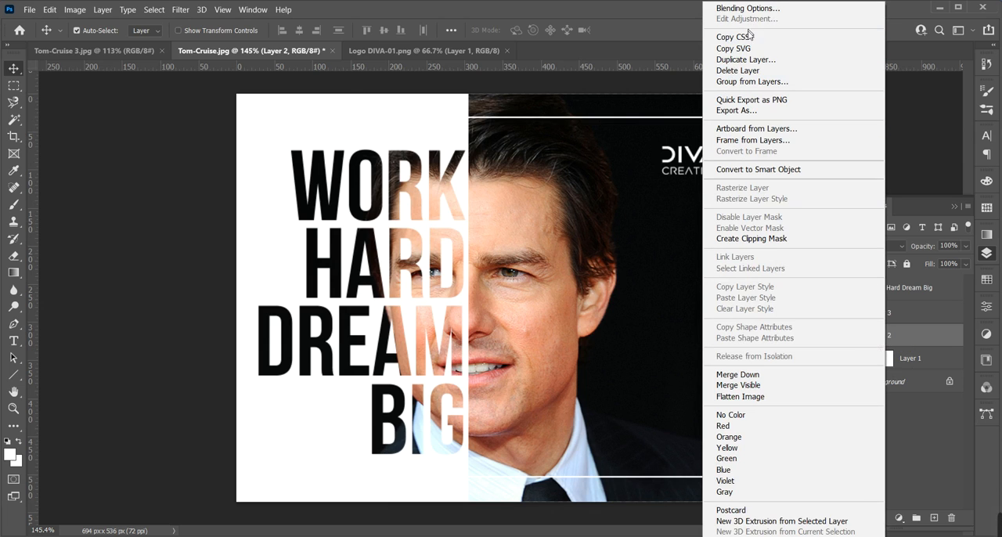
left_click(773, 63)
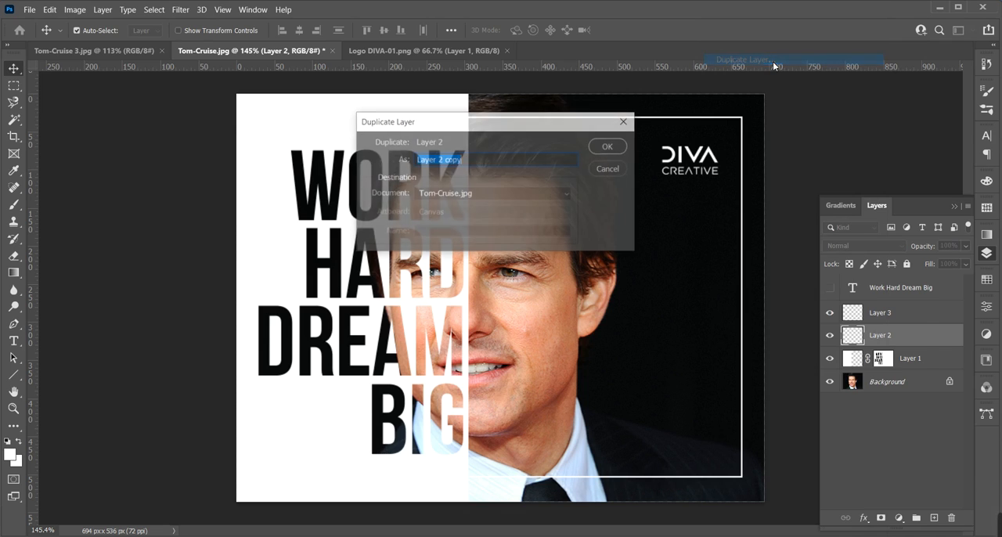
type("222222222")
left_click(614, 148)
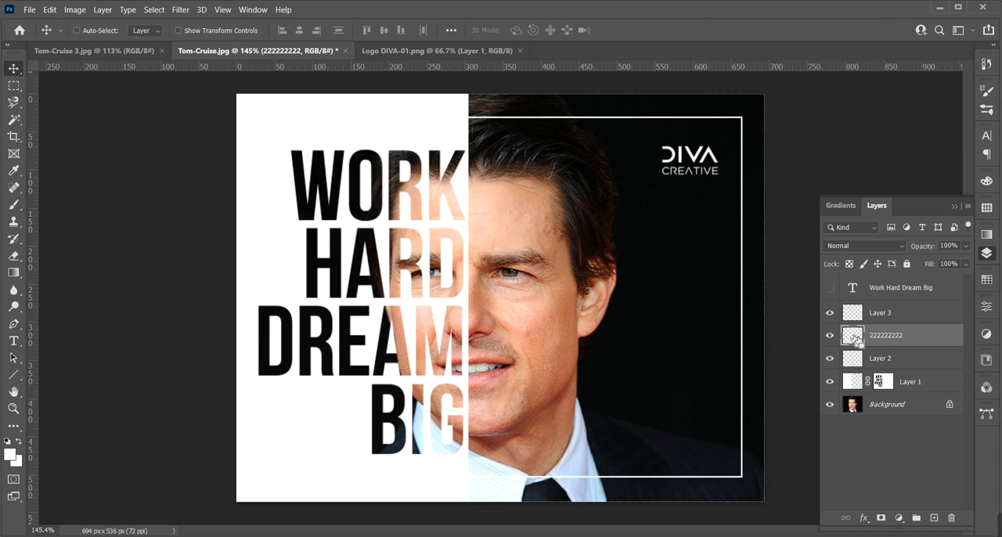
Load the duplicated frame's outline as a selection, fill it with dark brown 362b25 sampled from the portrait, and deselect
left_click(857, 338, "ctrl")
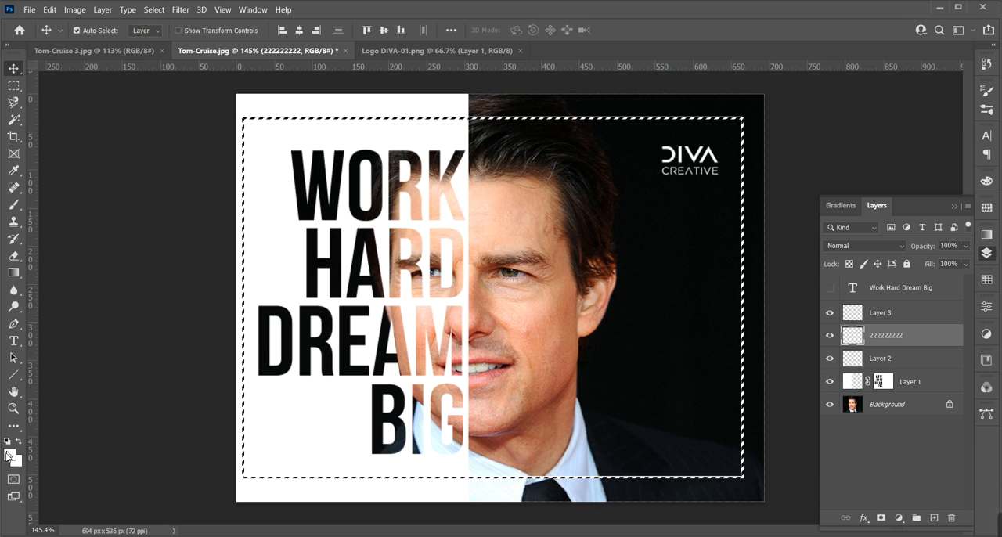
left_click(10, 454)
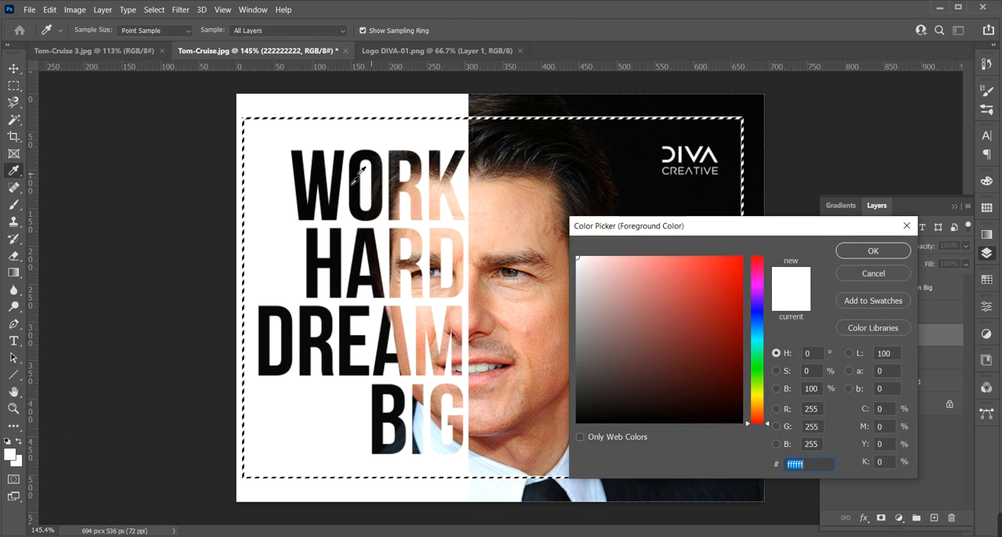
left_click(401, 196)
left_click(412, 185)
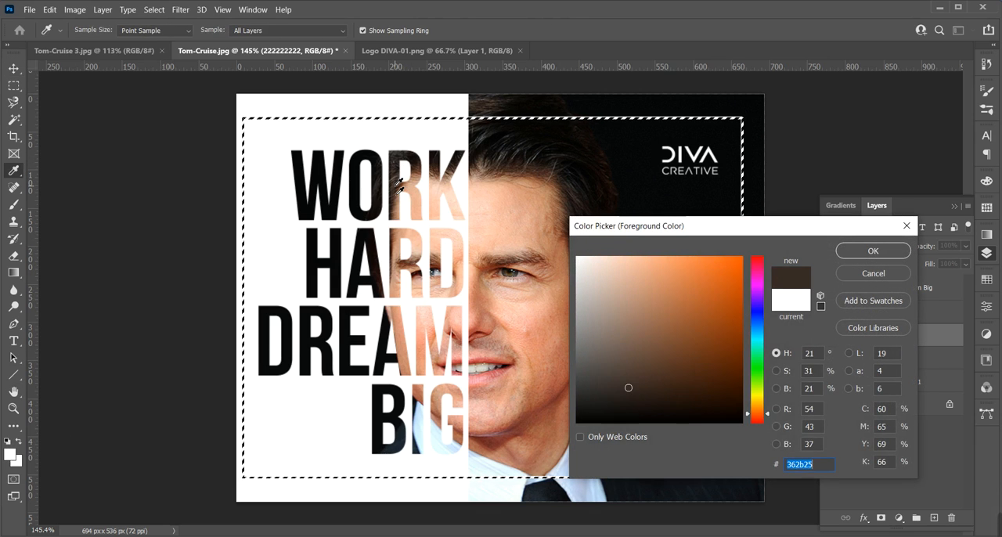
left_click(873, 251)
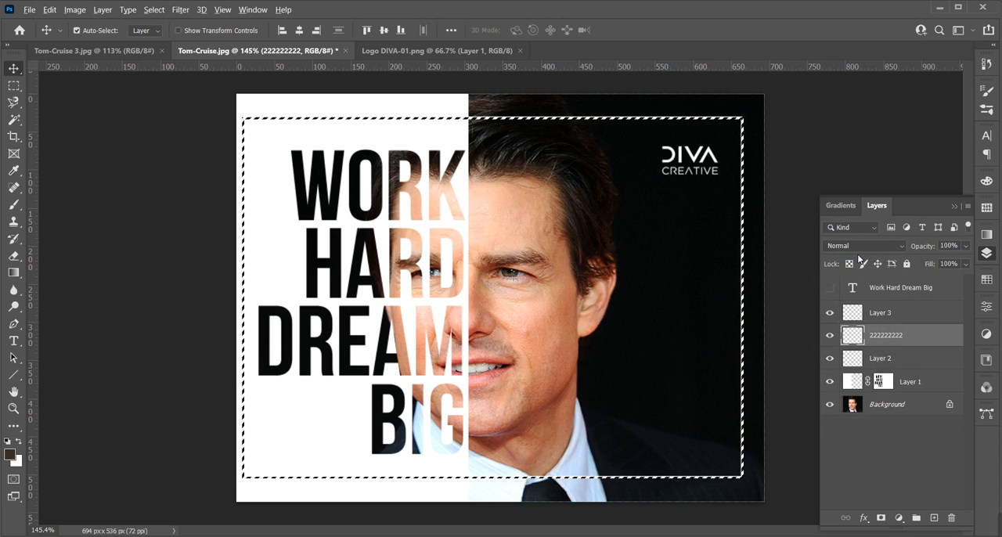
key("ctrl+d")
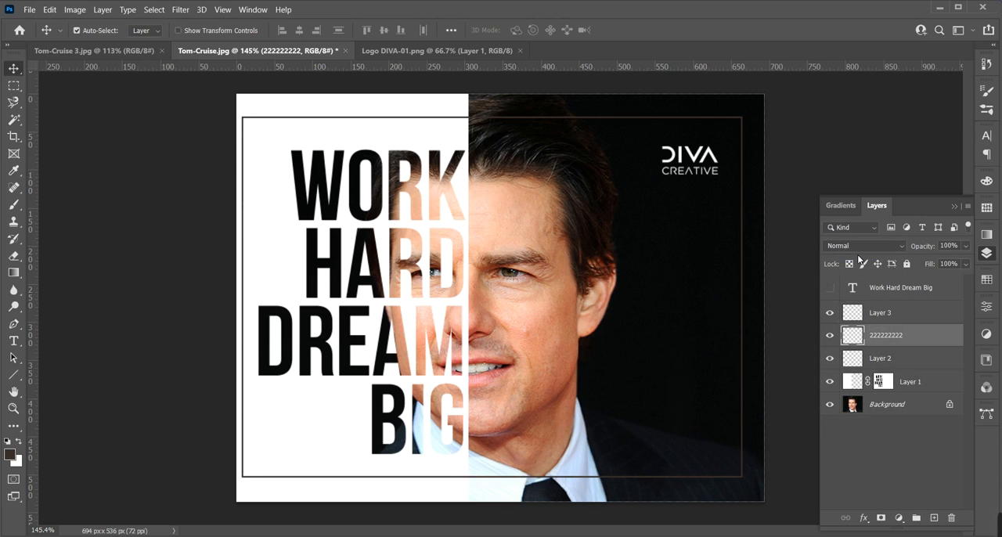
Select the white panel half of the canvas and mask layer 222222222 so the dark frame is limited to that half
key("m")
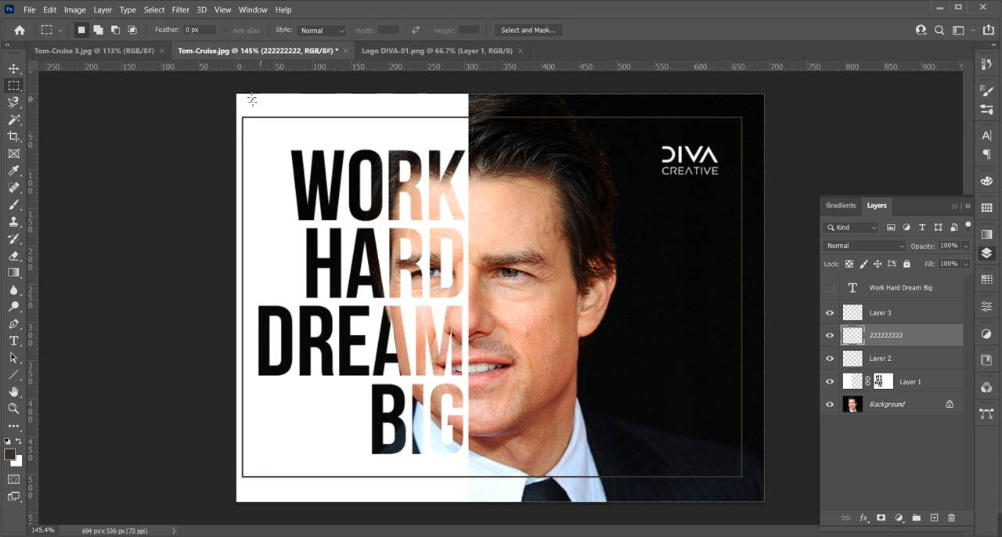
left_click_drag(237, 95, 468, 502)
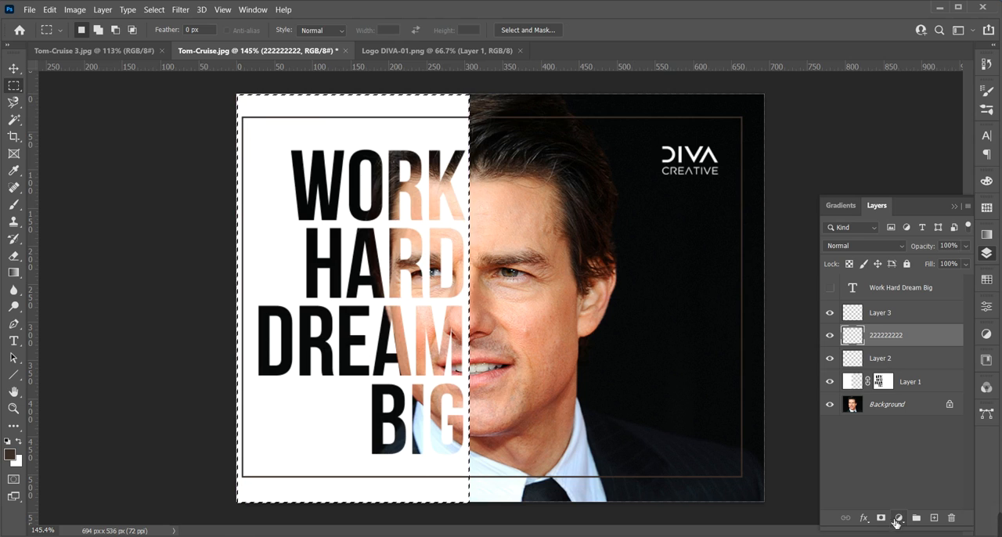
left_click(882, 518)
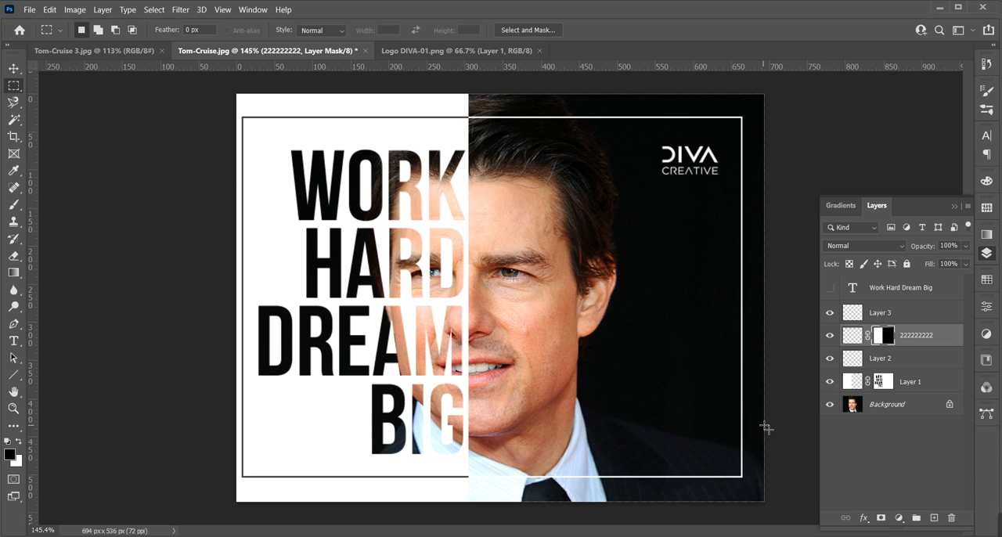
Collapse the Layers panel and examine the finished poster up close
key("z")
left_click_drag(553, 376, 566, 394)
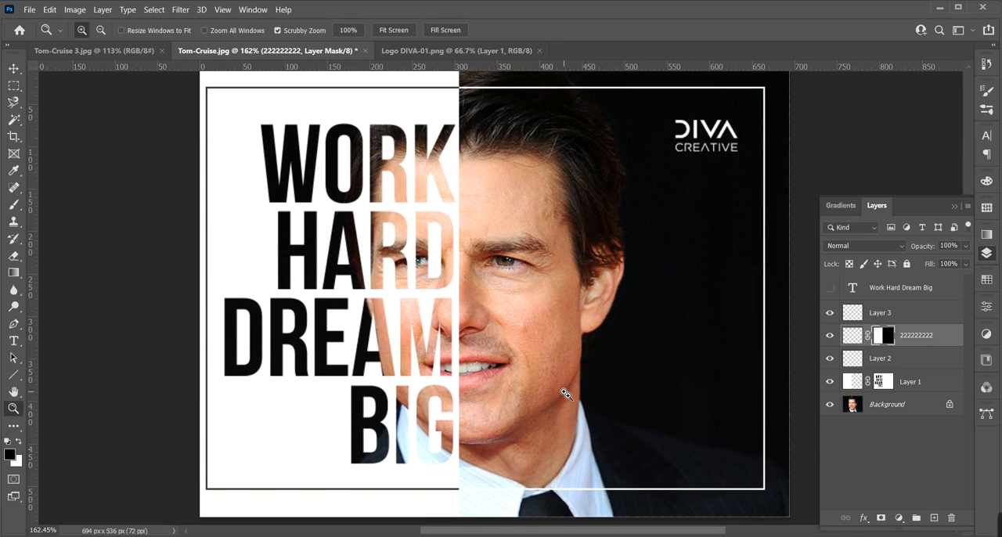
left_click(988, 255)
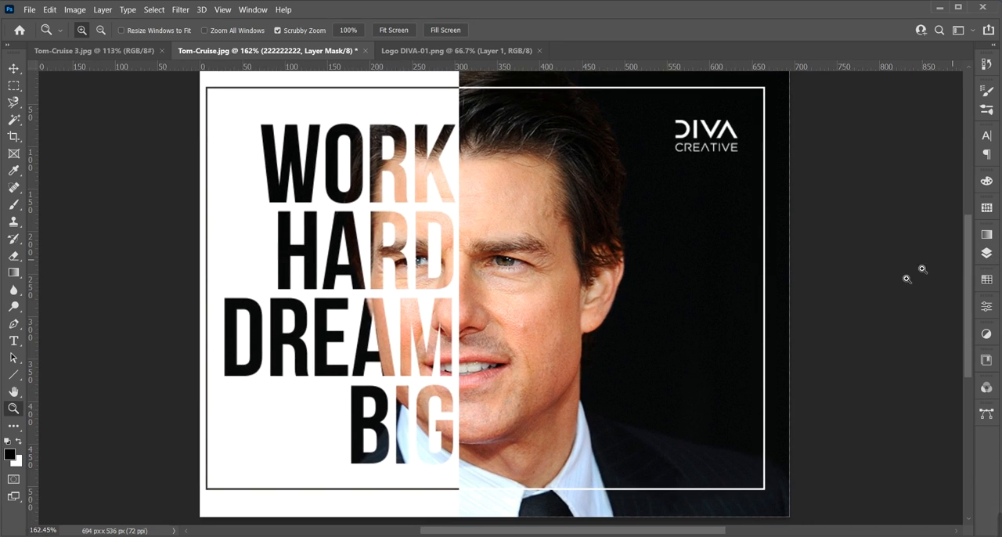
mouse_move(477, 351)
left_mouse_down()
mouse_move(491, 353)
mouse_move(481, 353)
left_mouse_up()
mouse_move(997, 535)
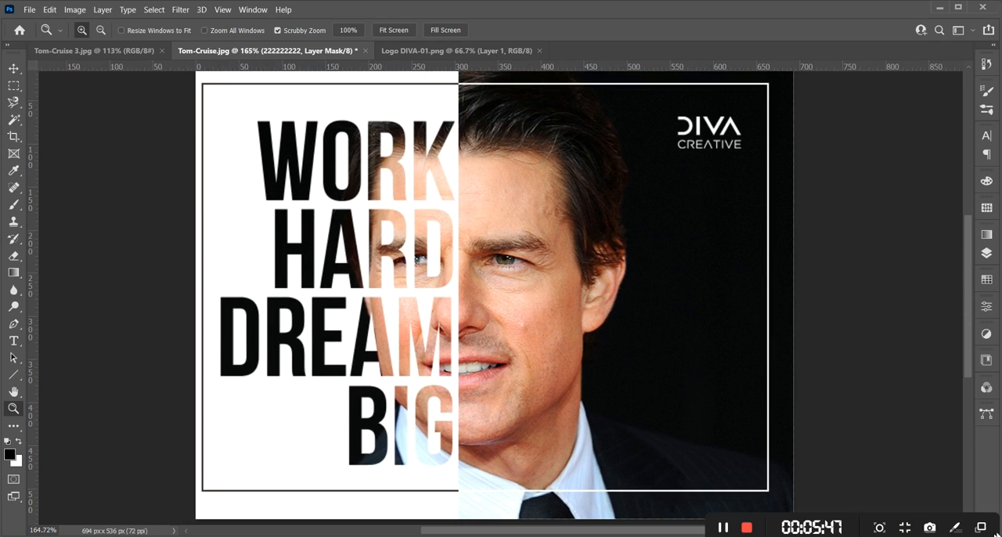